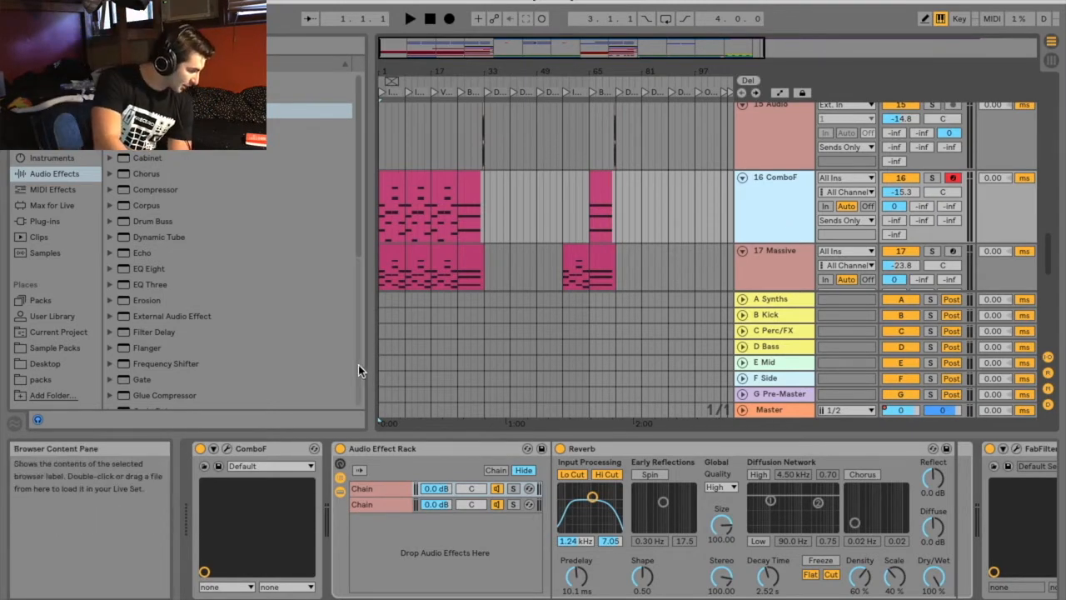
# Open the ComboF plug-in on track 16 and look through its Organ, Tuning and Settings pages
pyautogui.click(225, 450)
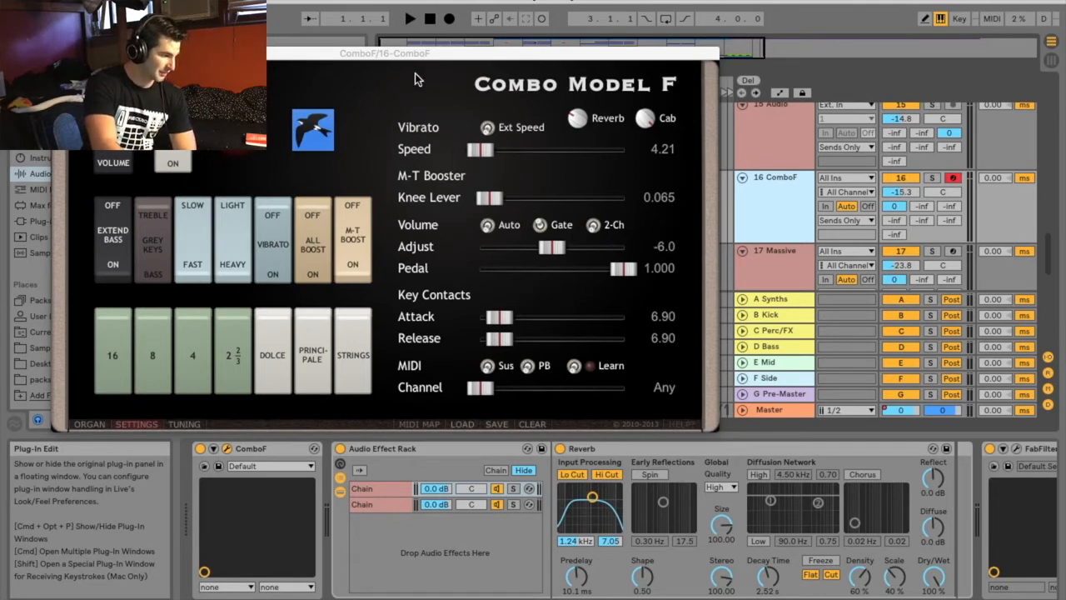
pyautogui.click(89, 424)
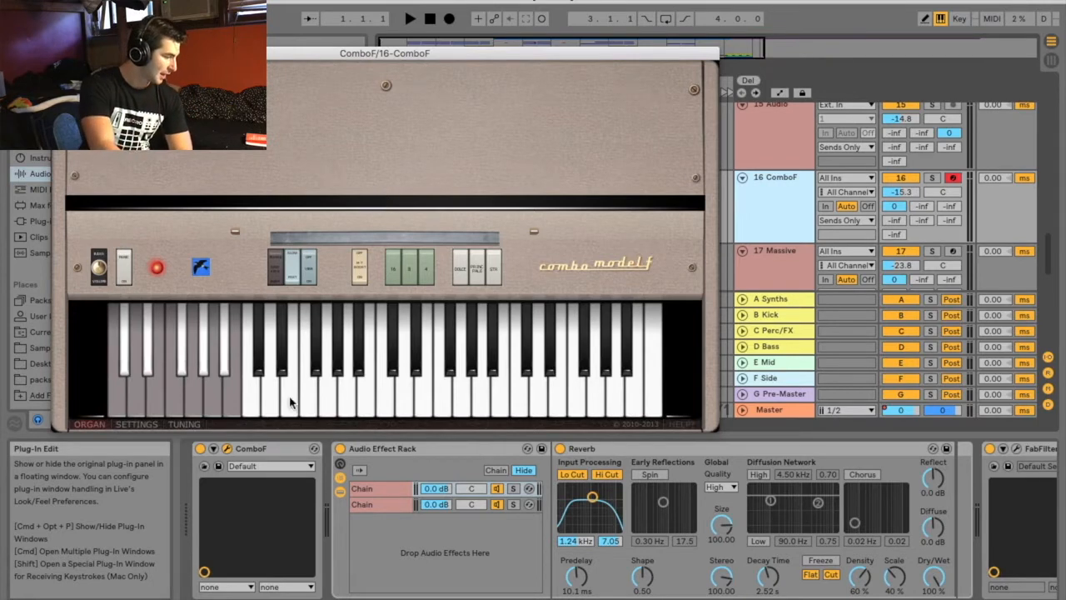
pyautogui.click(177, 424)
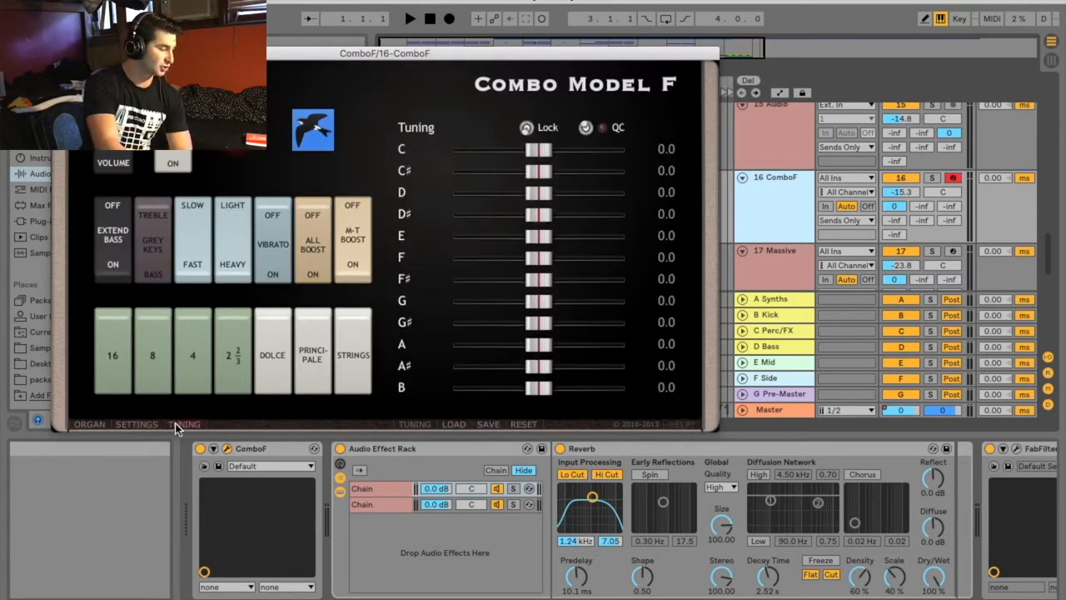
pyautogui.click(147, 425)
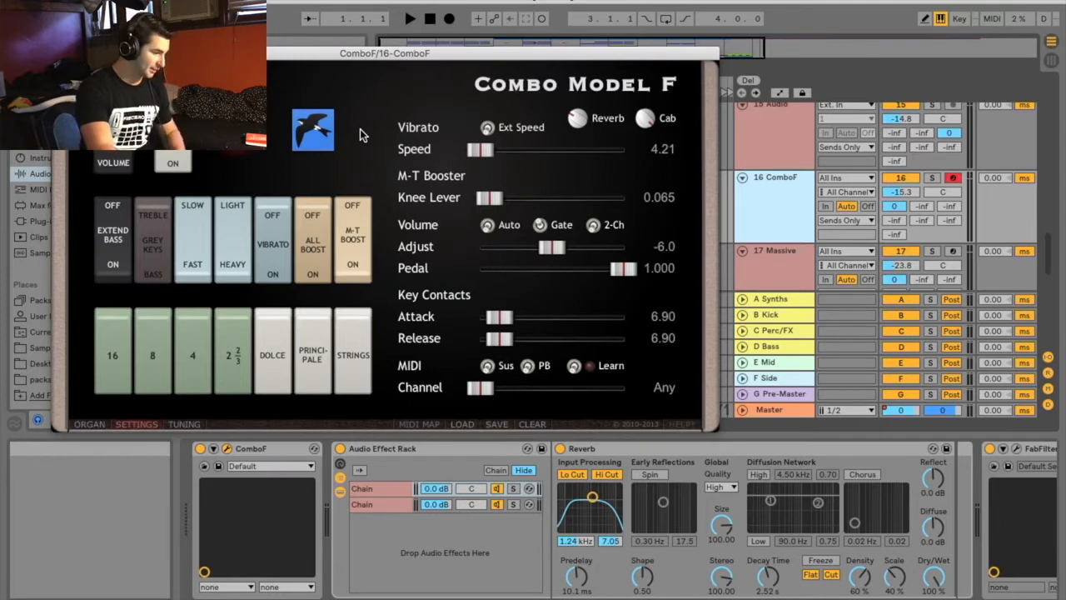
# Flip ComboF's vibrato speed switch and restore it, revisit the Tuning and Settings pages, and close the plug-in window
pyautogui.click(196, 260)
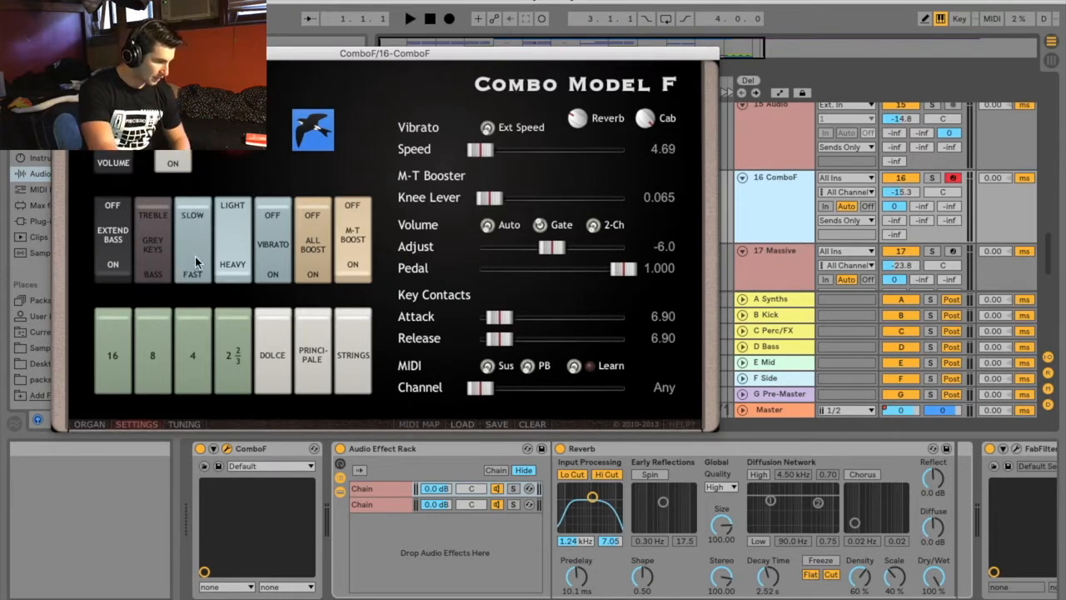
pyautogui.click(196, 260)
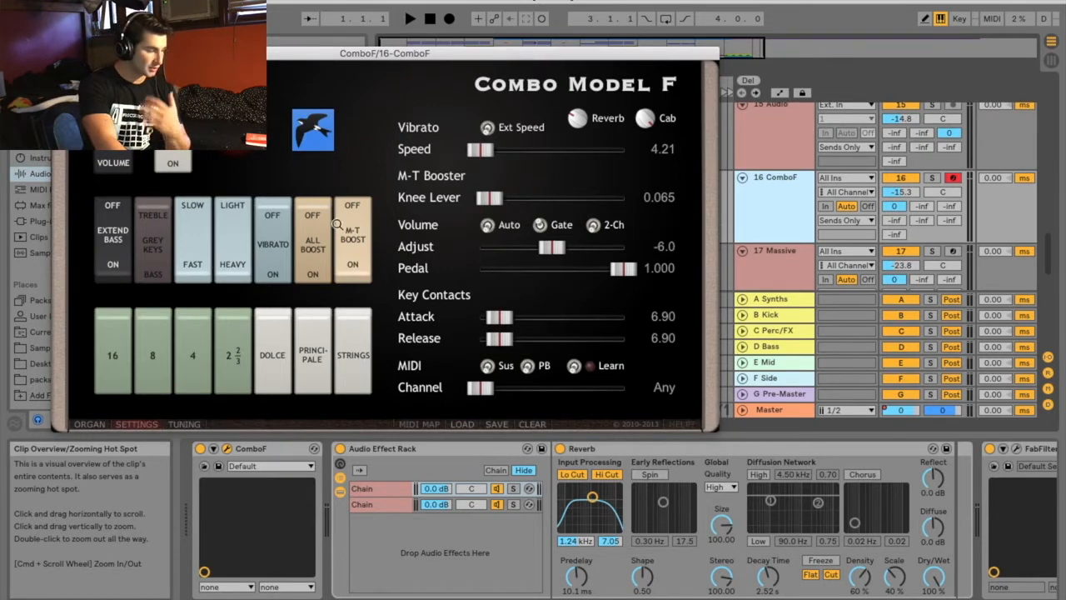
pyautogui.click(182, 424)
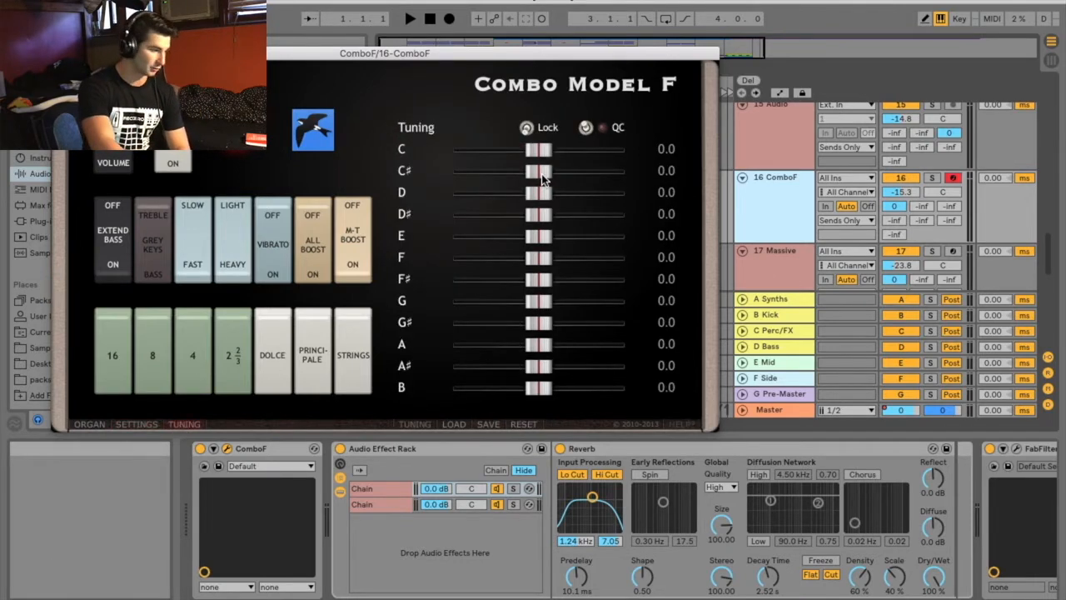
pyautogui.click(138, 424)
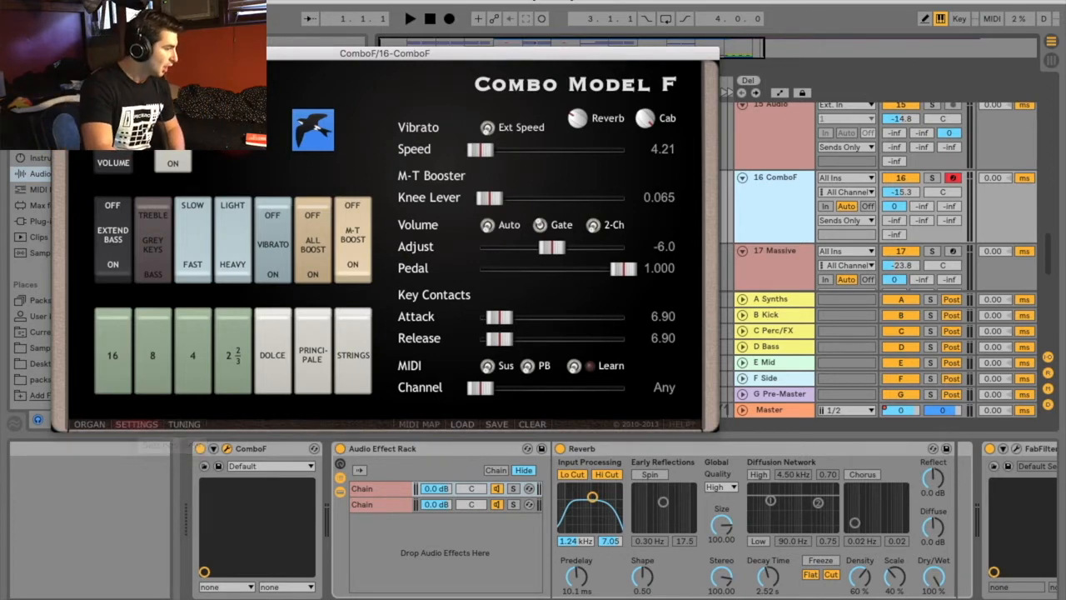
pyautogui.click(60, 53)
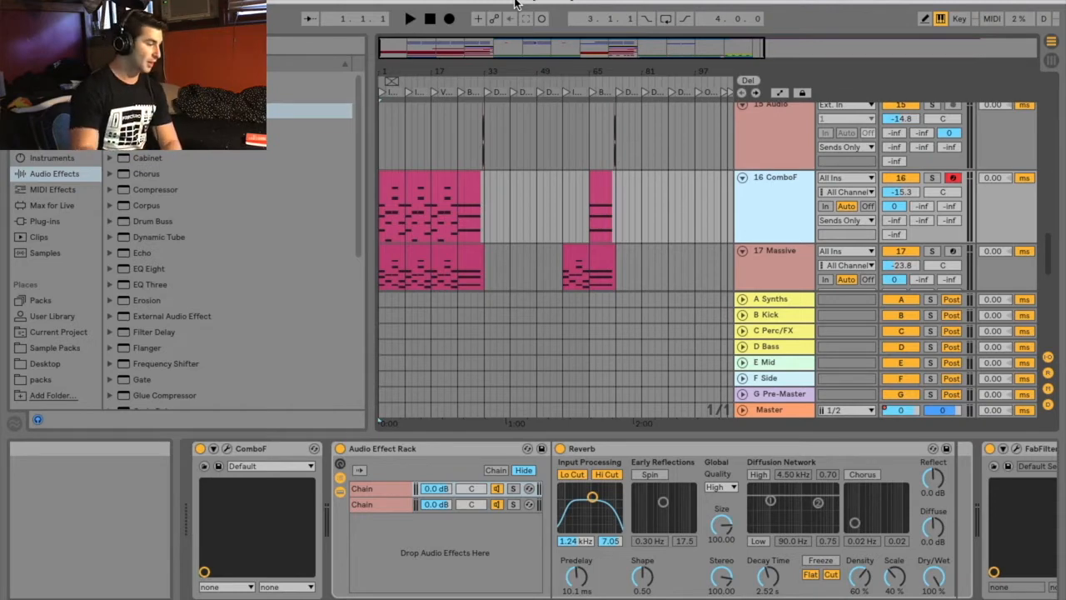
# Play the full arrangement from just before the Drop marker, and reset playback to the start of the song
pyautogui.moveTo(488, 72); pyautogui.dragTo(548, 72)
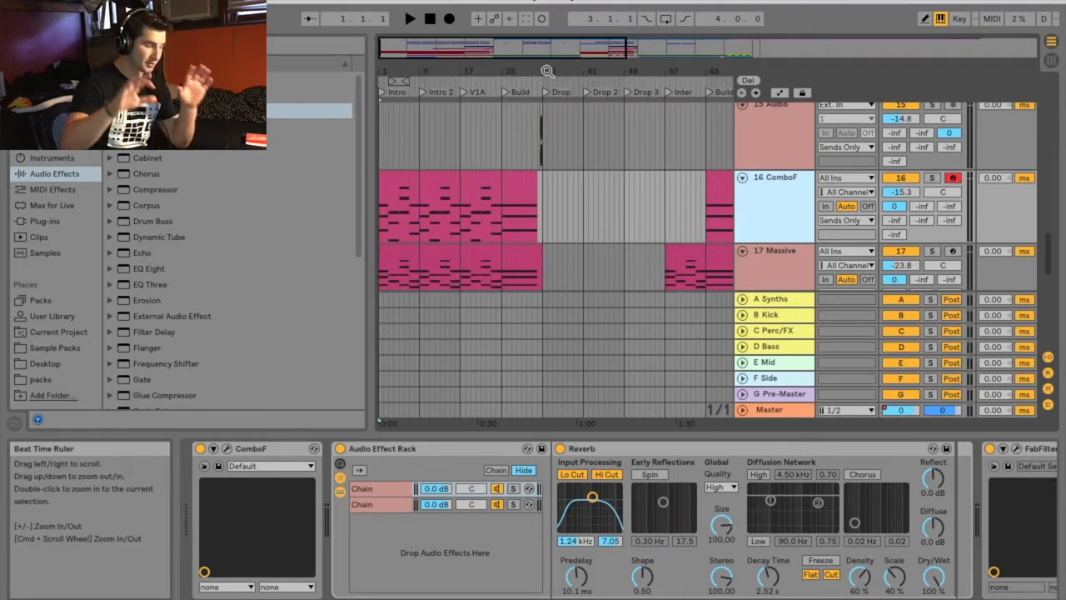
pyautogui.moveTo(548, 71); pyautogui.dragTo(565, 165)
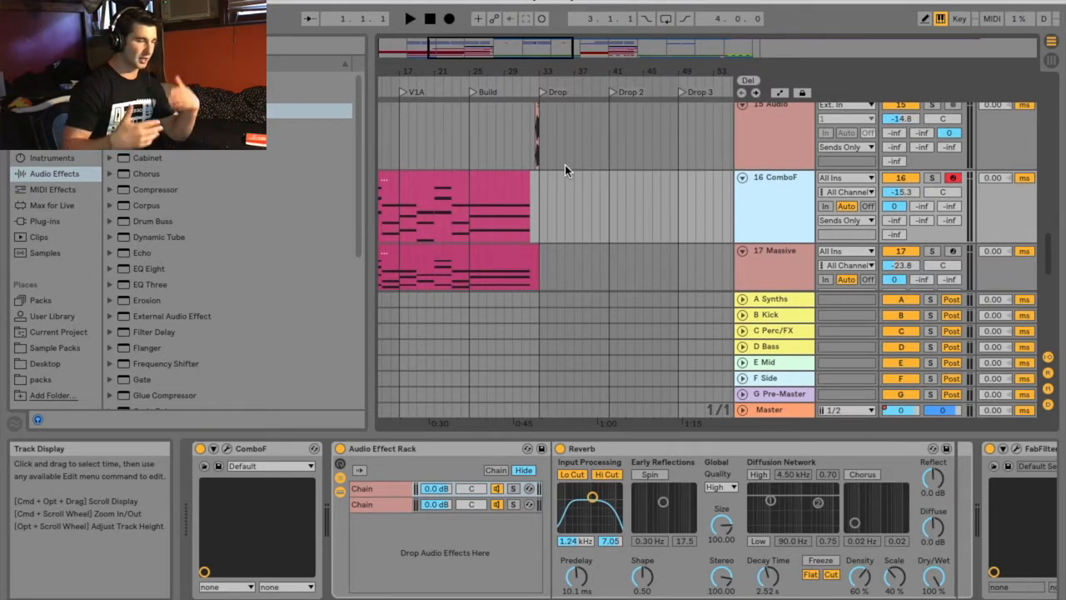
pyautogui.click(932, 178)
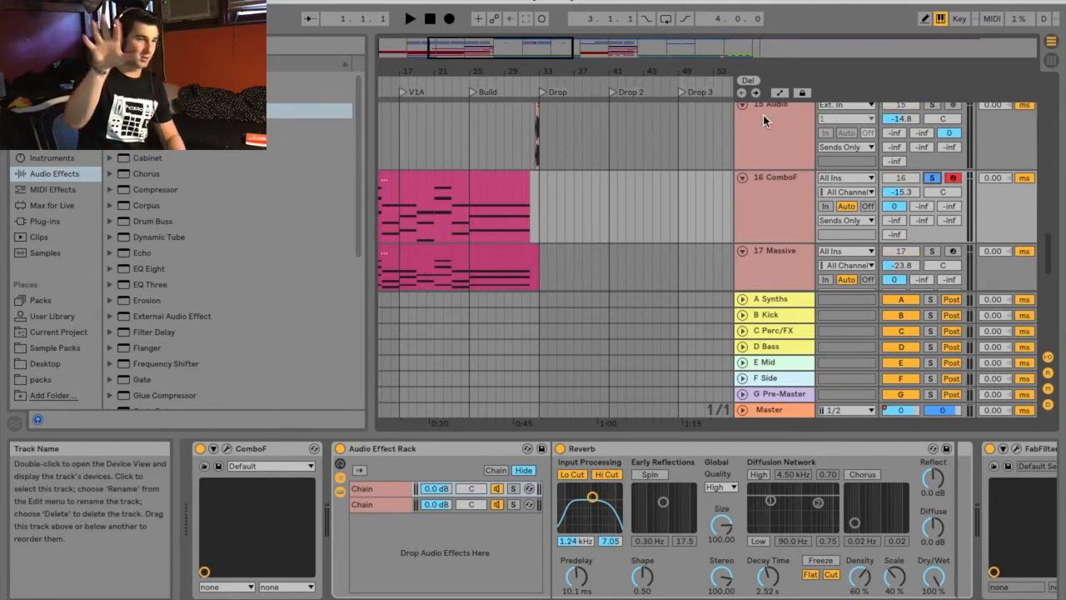
pyautogui.moveTo(543, 72); pyautogui.dragTo(546, 93)
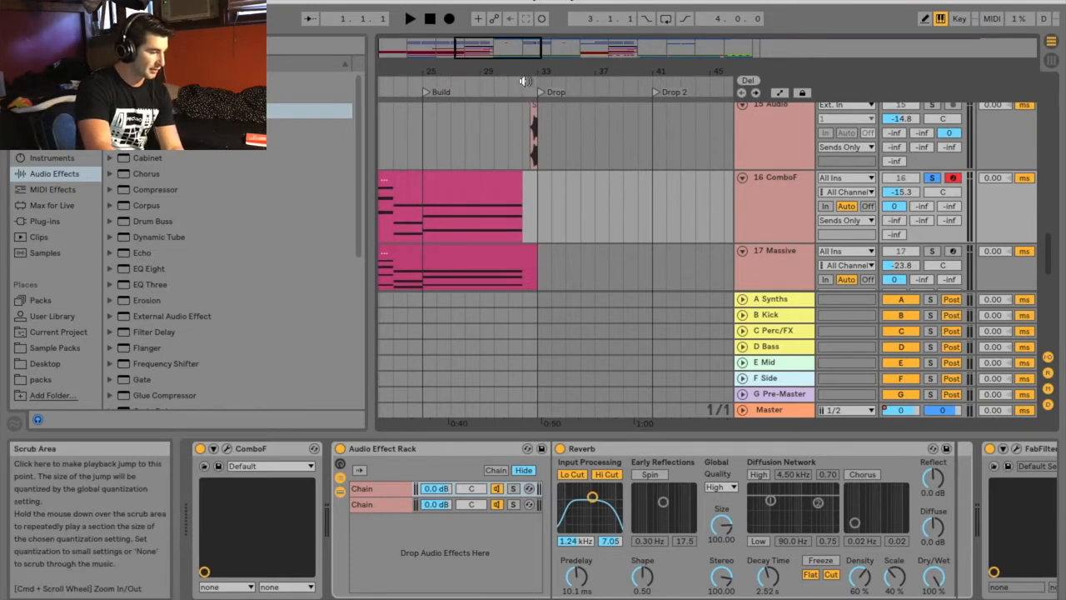
pyautogui.click(520, 81)
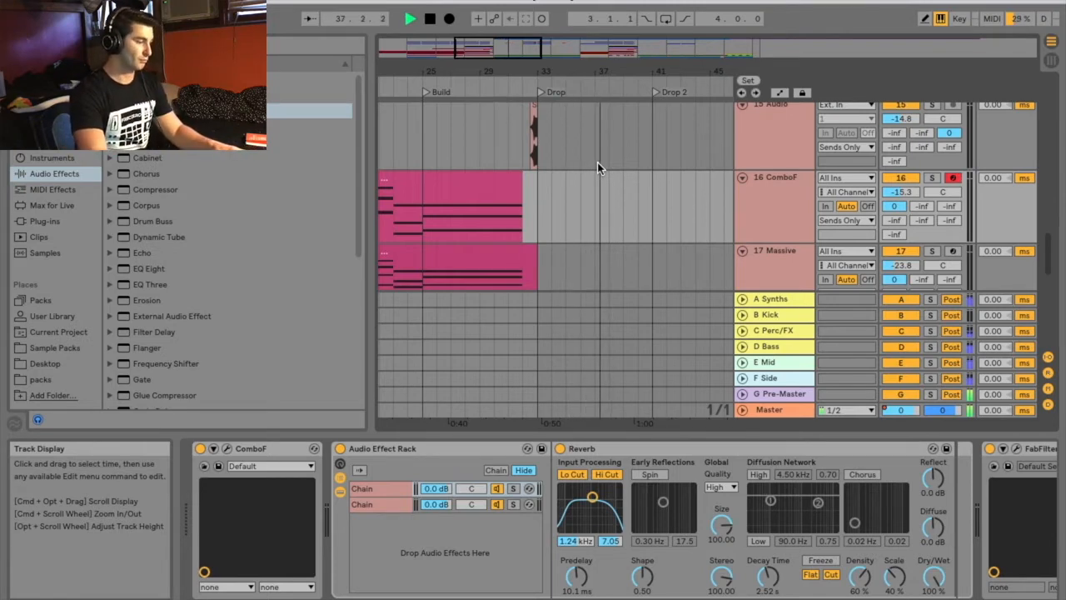
pyautogui.press('space')
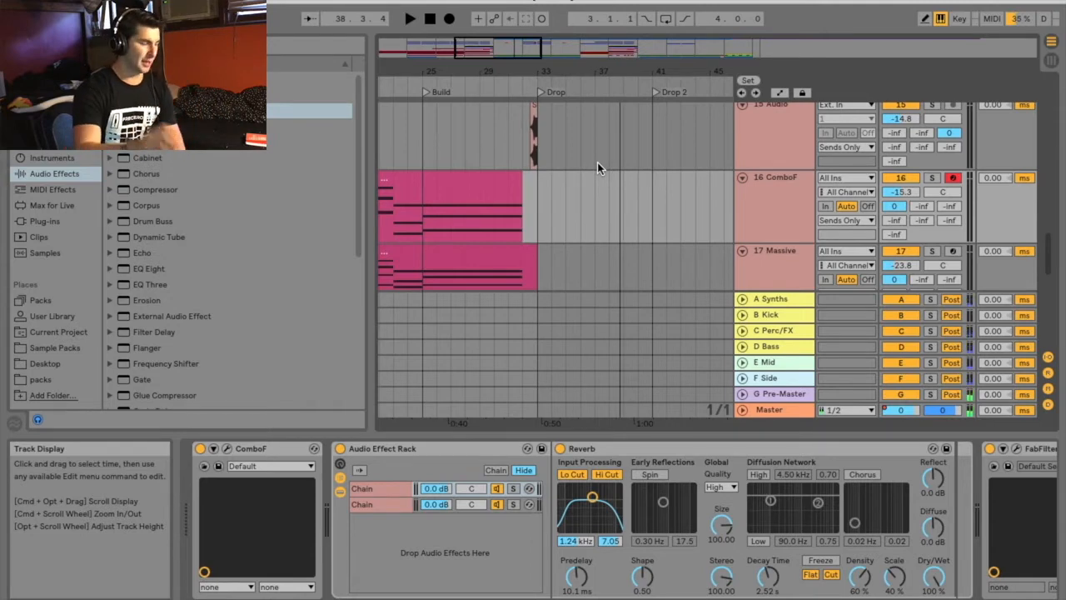
pyautogui.click(430, 18)
# Solo the ComboF track and play its Intro section from the start of the arrangement
pyautogui.moveTo(427, 70); pyautogui.dragTo(643, 68)
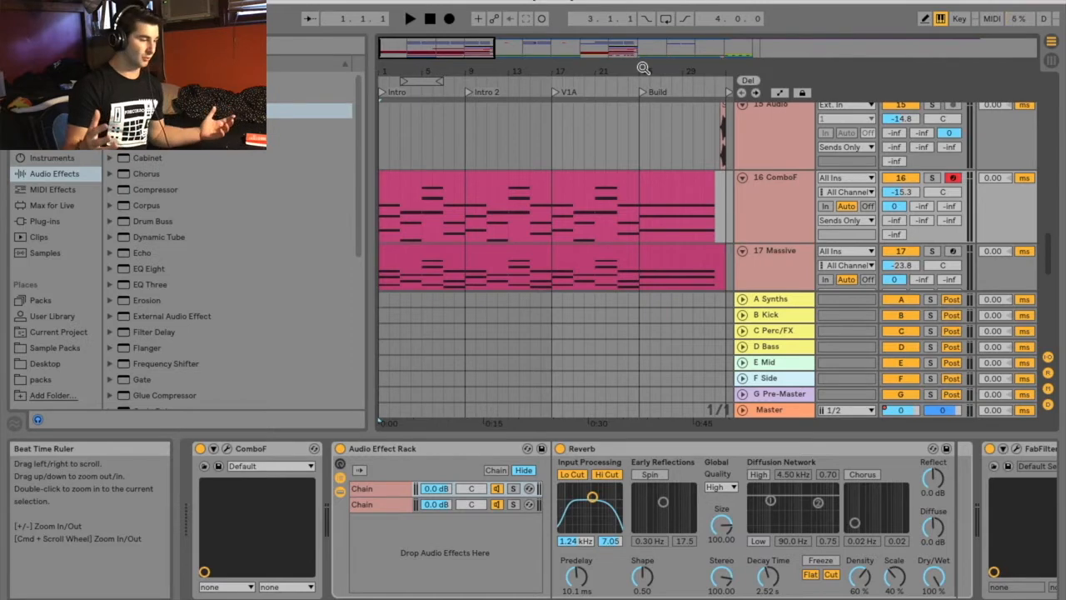
pyautogui.scroll(-3, 569, 183)
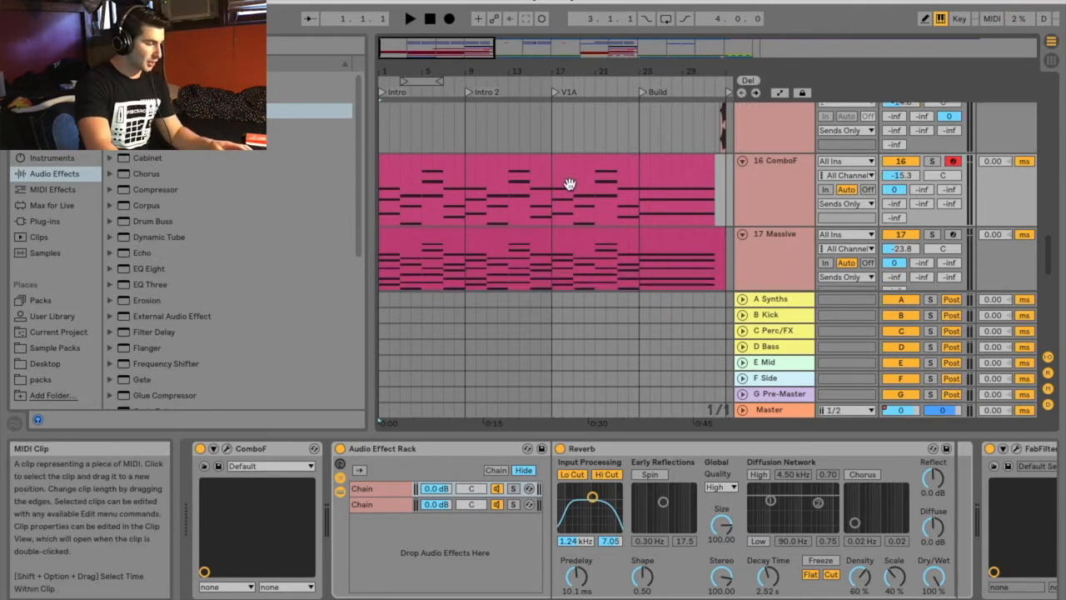
pyautogui.scroll(2, 766, 220)
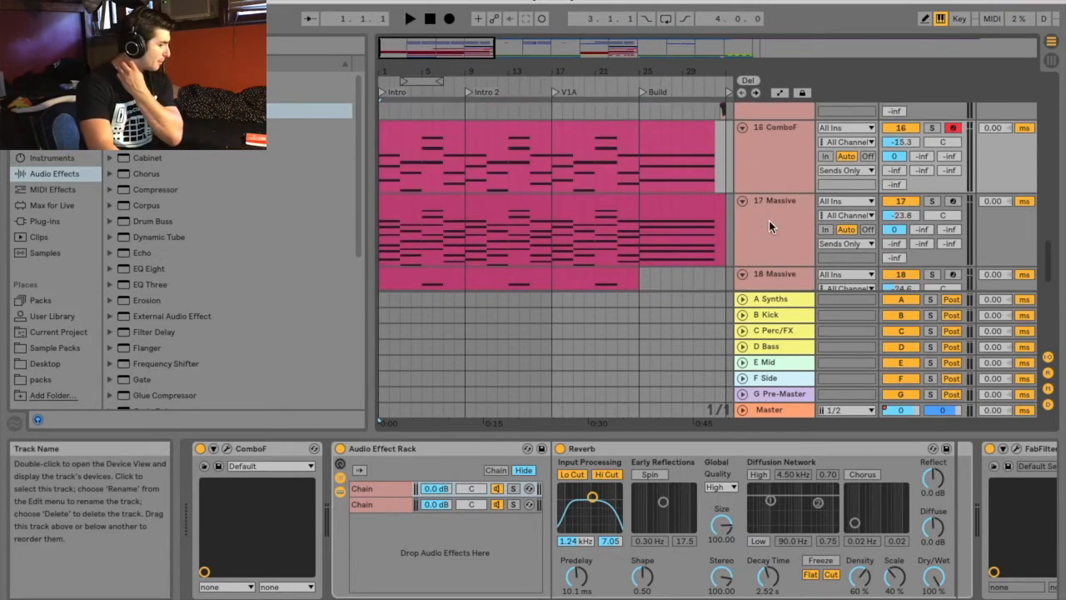
pyautogui.click(932, 128)
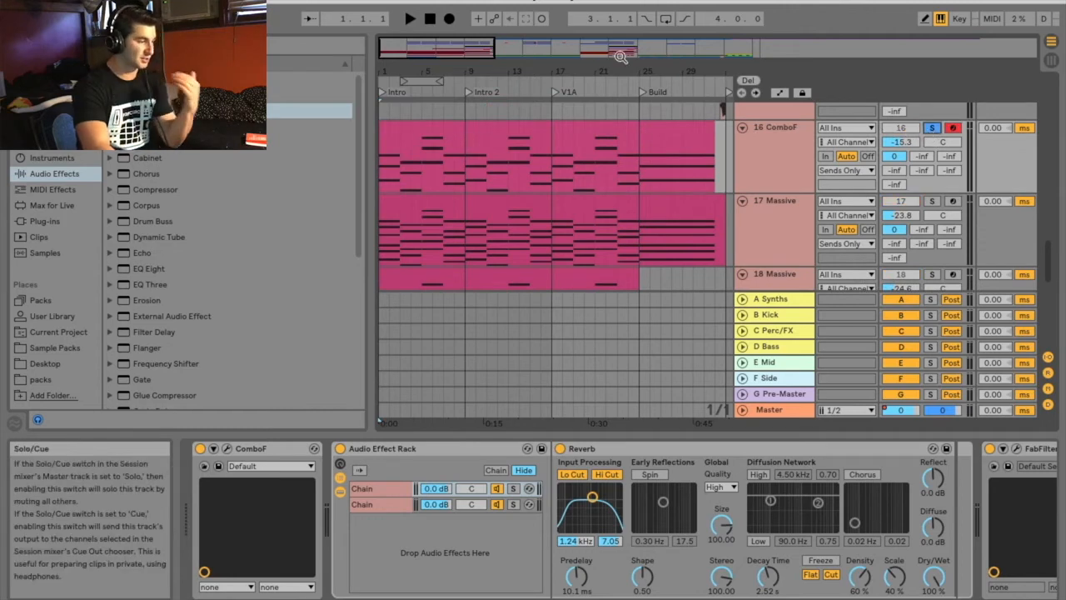
pyautogui.moveTo(435, 70); pyautogui.dragTo(466, 70)
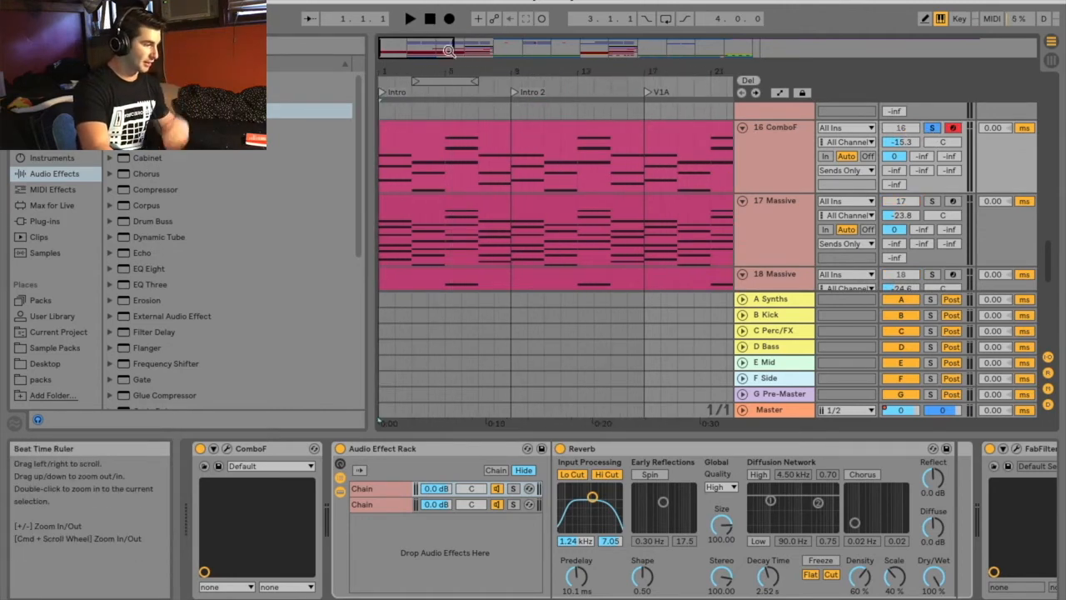
pyautogui.click(409, 19)
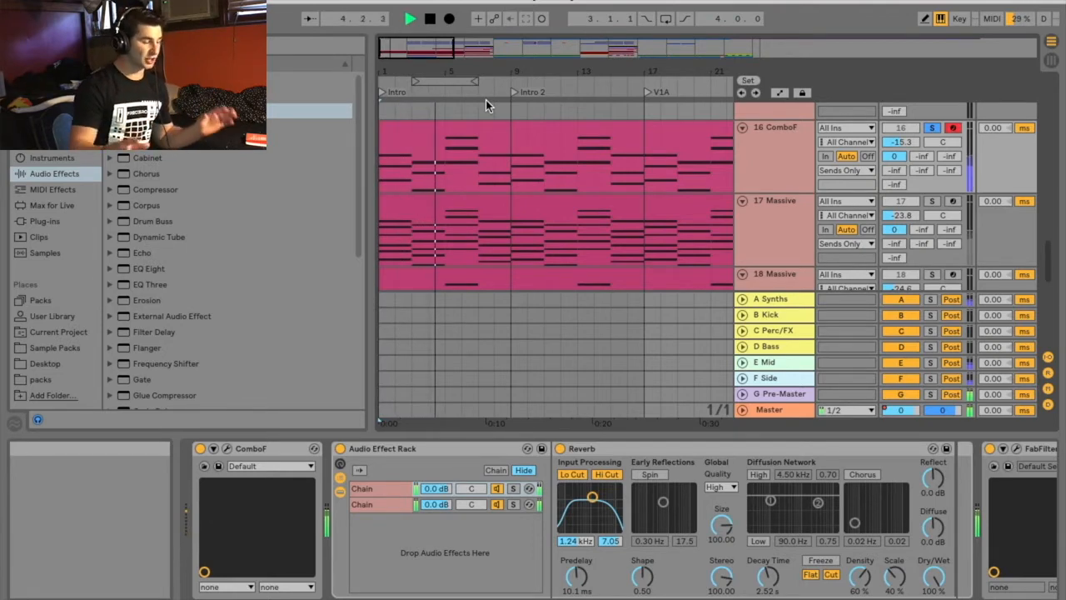
pyautogui.press('space')
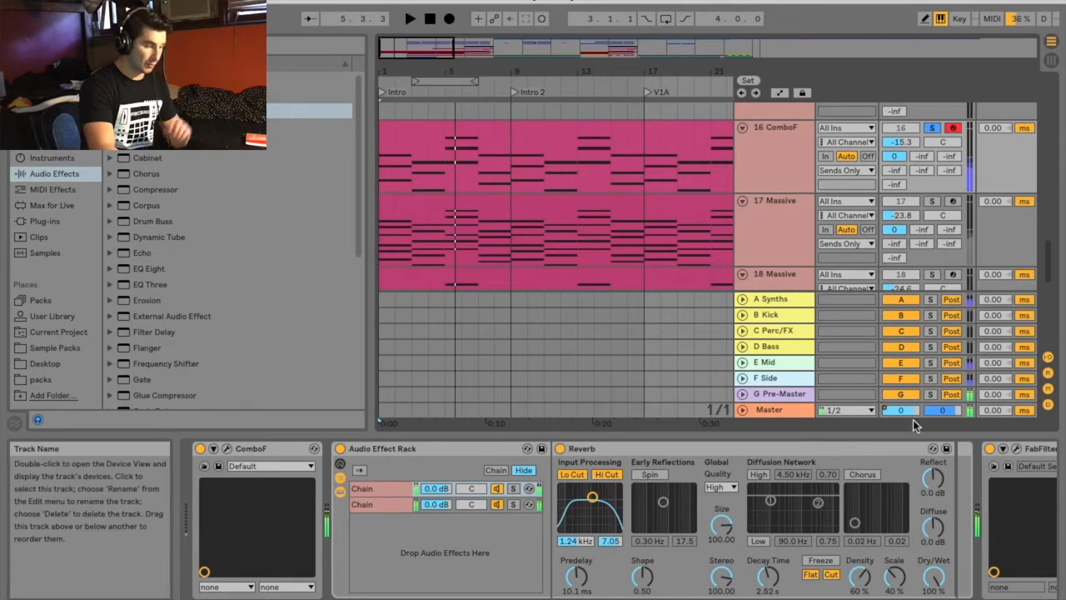
# Deactivate FabFilter Pro-L, FabFilter Pro-Q 2 and the Audio Effect Rack on the ComboF track
pyautogui.hscroll(5, 1017, 550)
pyautogui.click(843, 449)
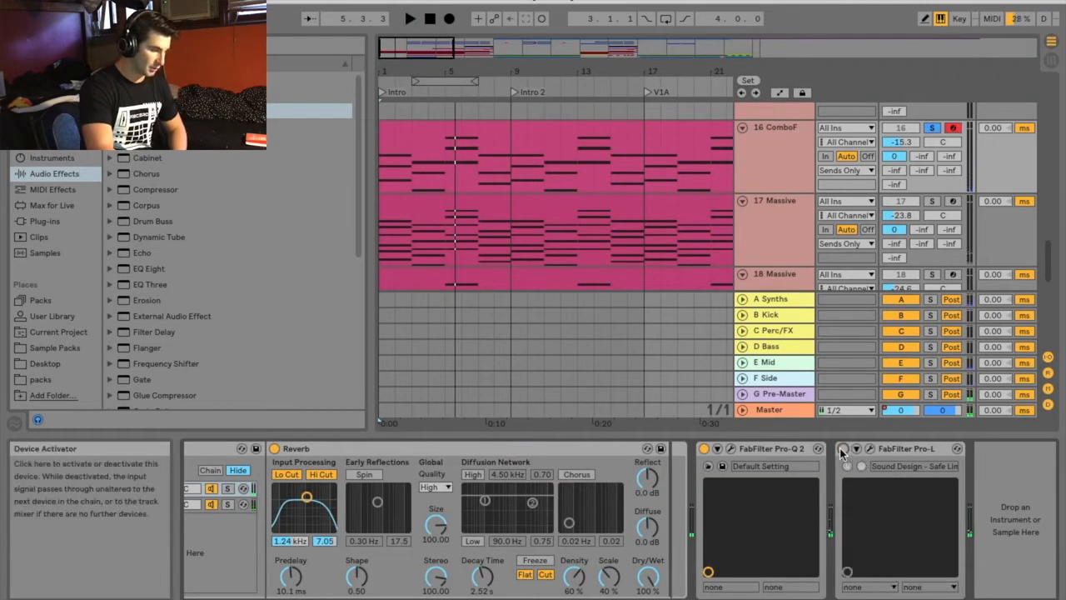
pyautogui.click(704, 449)
pyautogui.hscroll(-5, 458, 499)
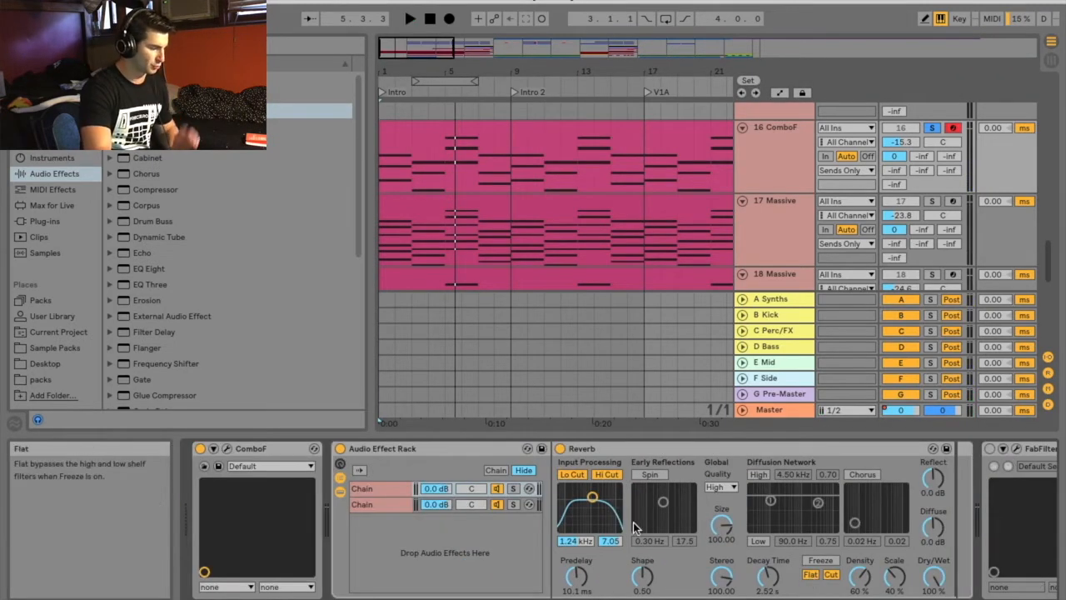
pyautogui.click(340, 448)
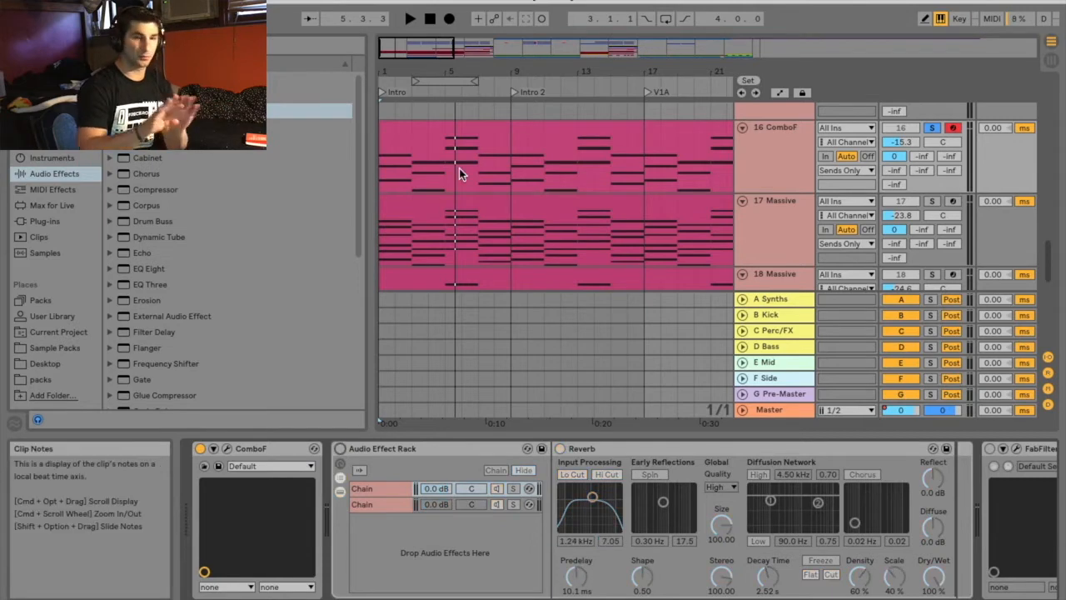
# Play the soloed ComboF intro from bar 1 with its effects bypassed, and stop playback
pyautogui.click(430, 19)
pyautogui.click(410, 18)
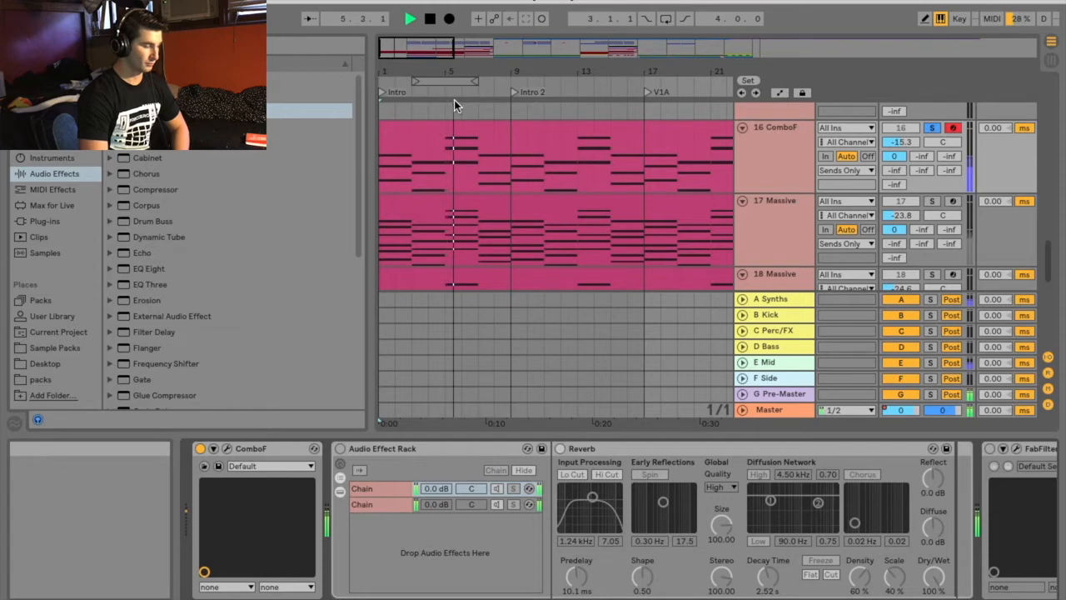
pyautogui.press('space')
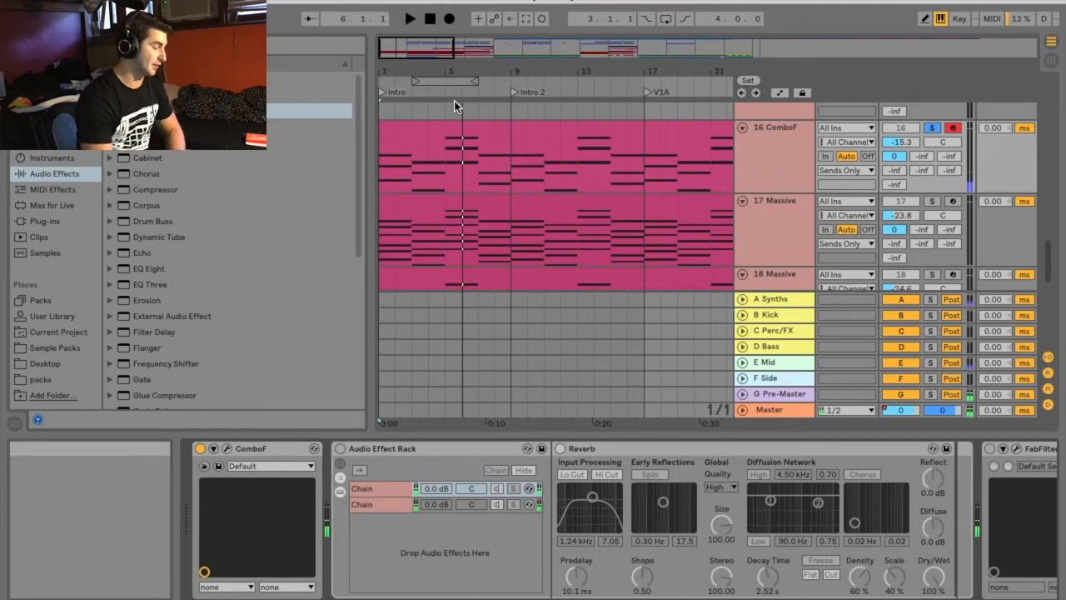
# Show ComboF's Organ page with its keyboard, and replay the dry intro with the plug-in window closed
pyautogui.click(226, 450)
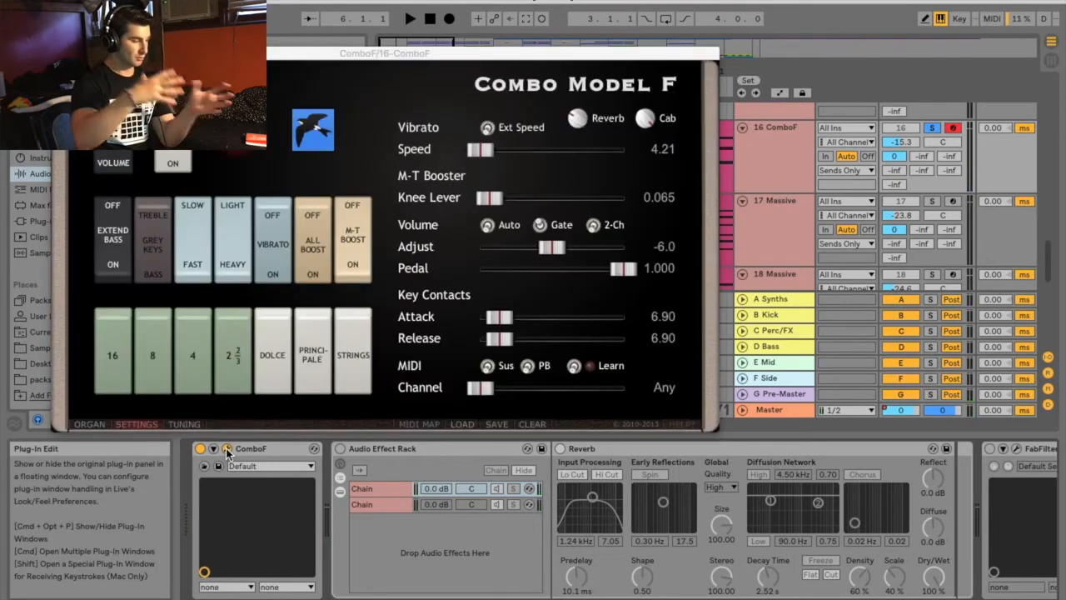
pyautogui.click(91, 425)
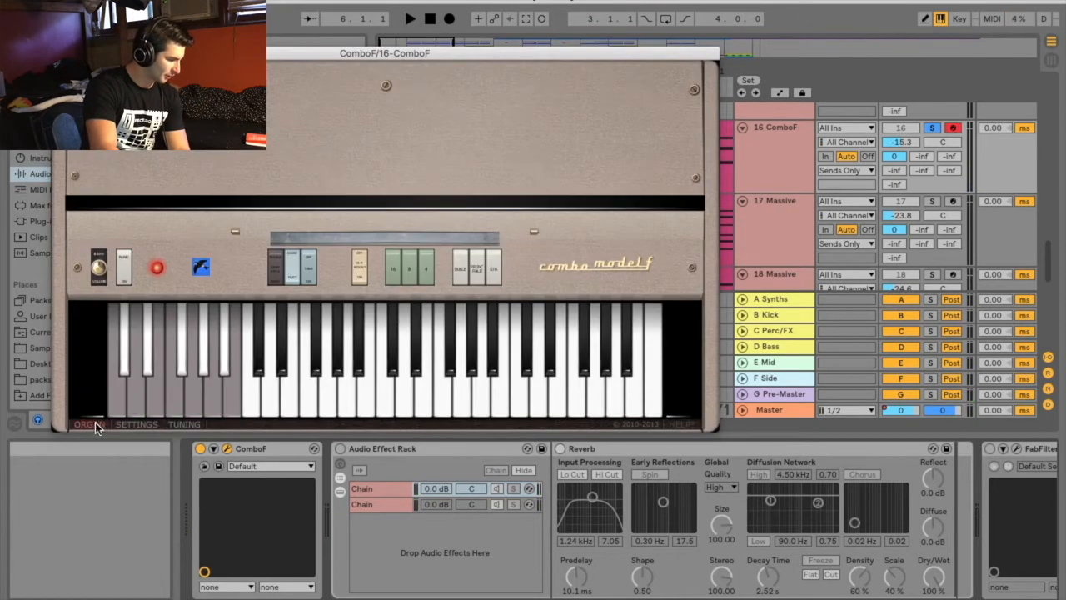
pyautogui.moveTo(228, 392)
pyautogui.mouseDown()
pyautogui.moveTo(152, 403)
pyautogui.moveTo(216, 399)
pyautogui.moveTo(139, 388)
pyautogui.moveTo(227, 397)
pyautogui.moveTo(124, 362)
pyautogui.moveTo(209, 354)
pyautogui.moveTo(224, 381)
pyautogui.moveTo(252, 392)
pyautogui.moveTo(617, 407)
pyautogui.moveTo(291, 392)
pyautogui.moveTo(250, 381)
pyautogui.moveTo(257, 407)
pyautogui.mouseUp()
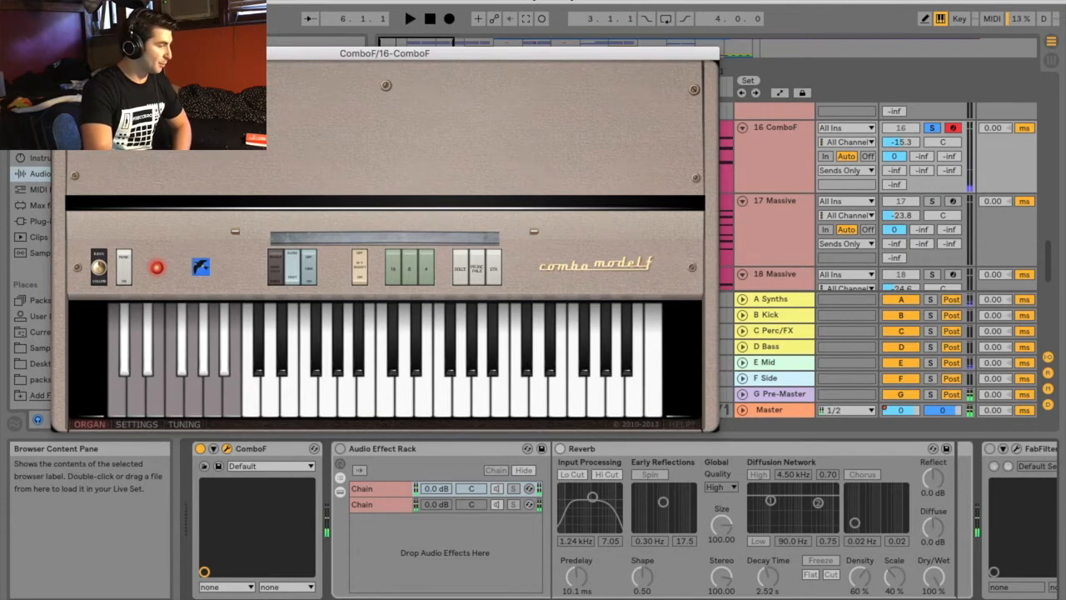
pyautogui.click(60, 53)
pyautogui.press('space')
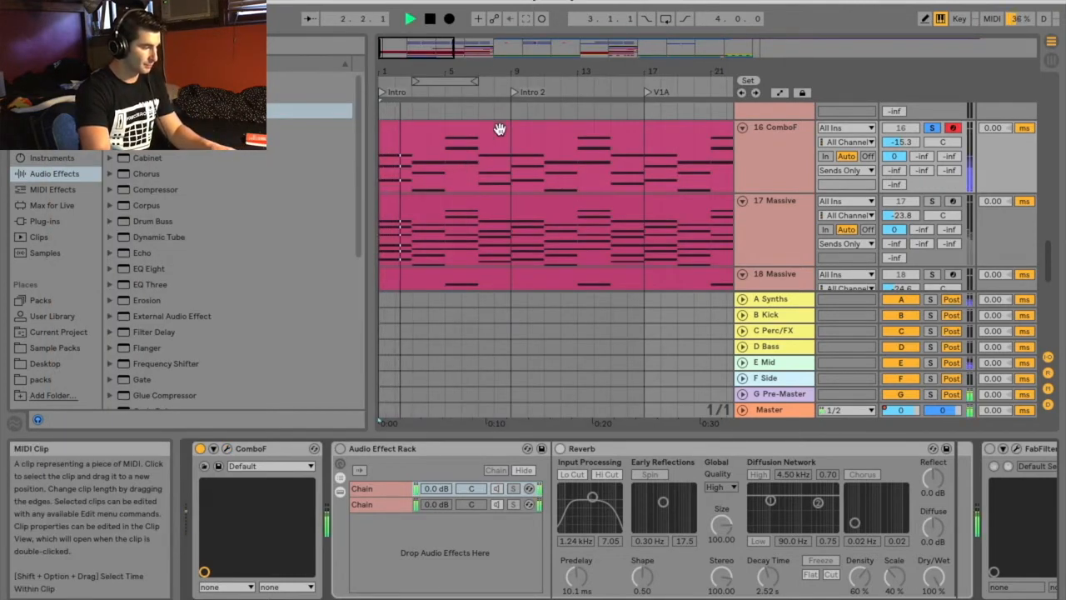
pyautogui.press('space')
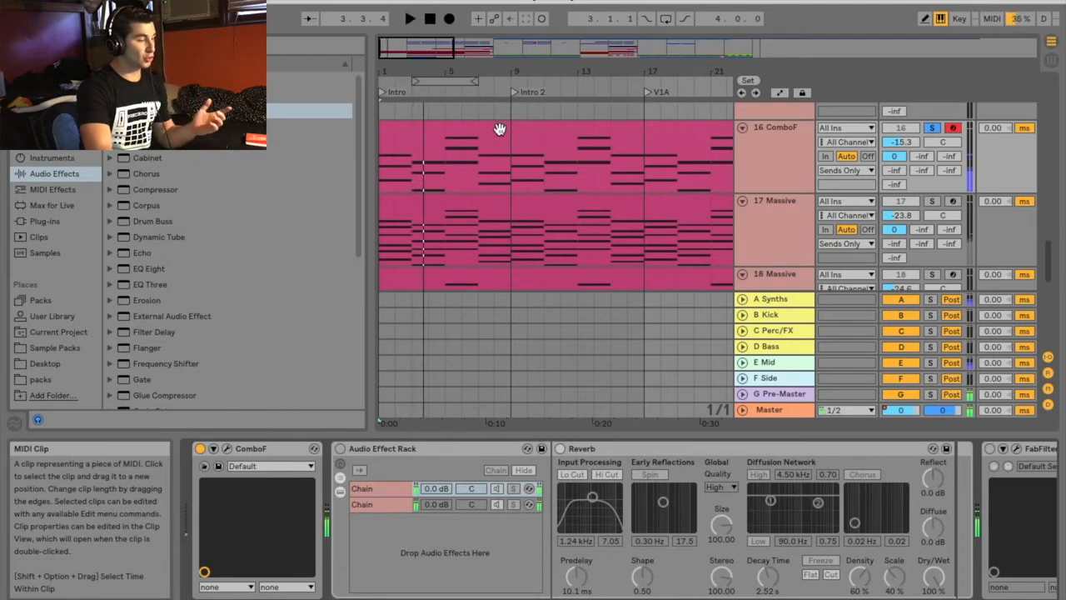
# Open ComboF's Settings page and flip the Extend Bass switch, restoring its original position
pyautogui.click(227, 449)
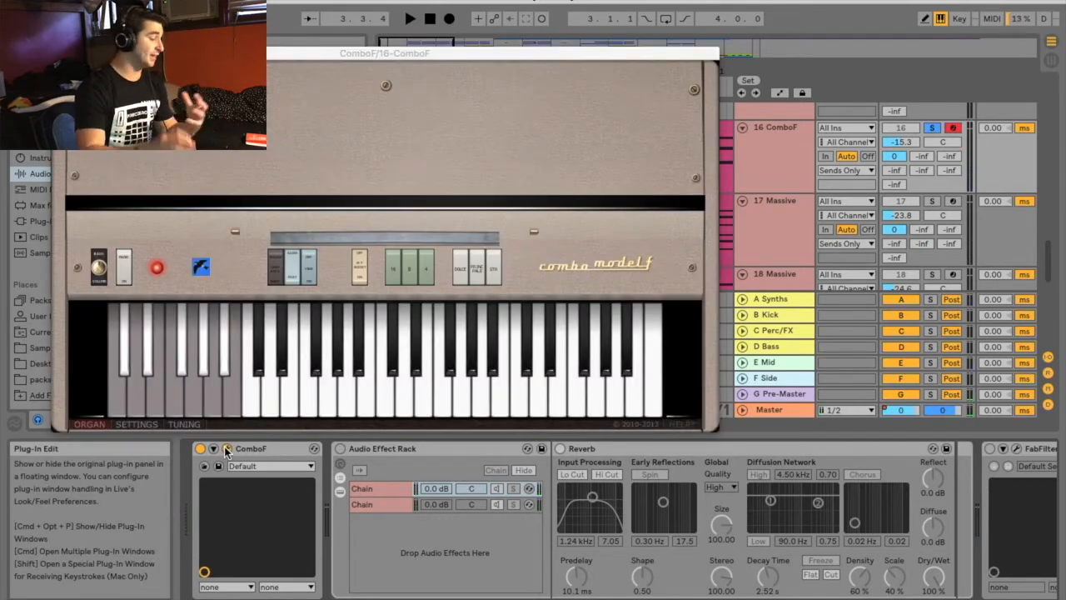
pyautogui.click(137, 423)
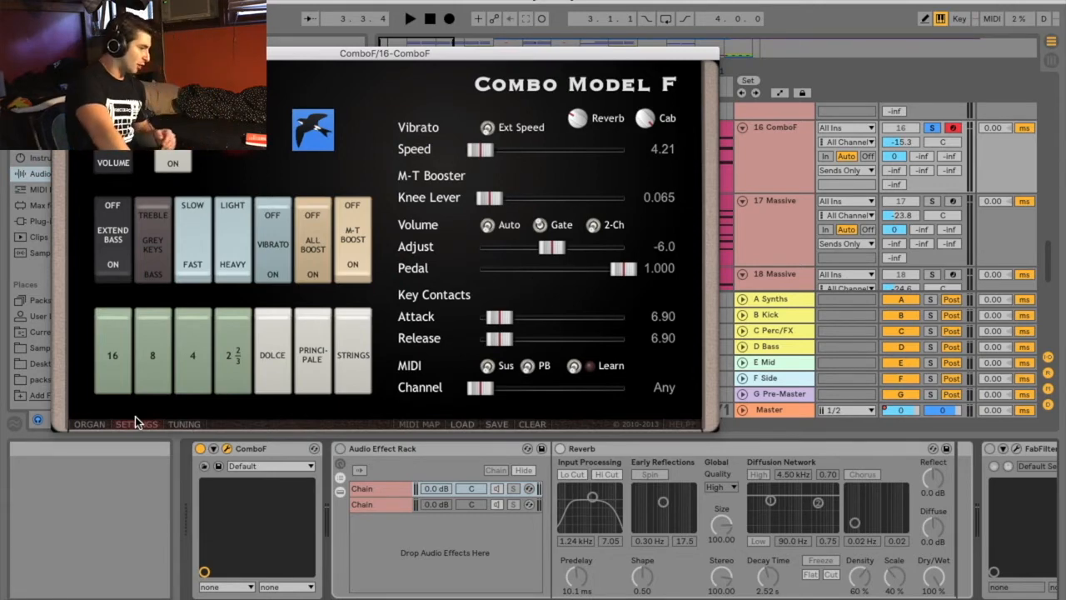
pyautogui.click(125, 259)
pyautogui.click(125, 259)
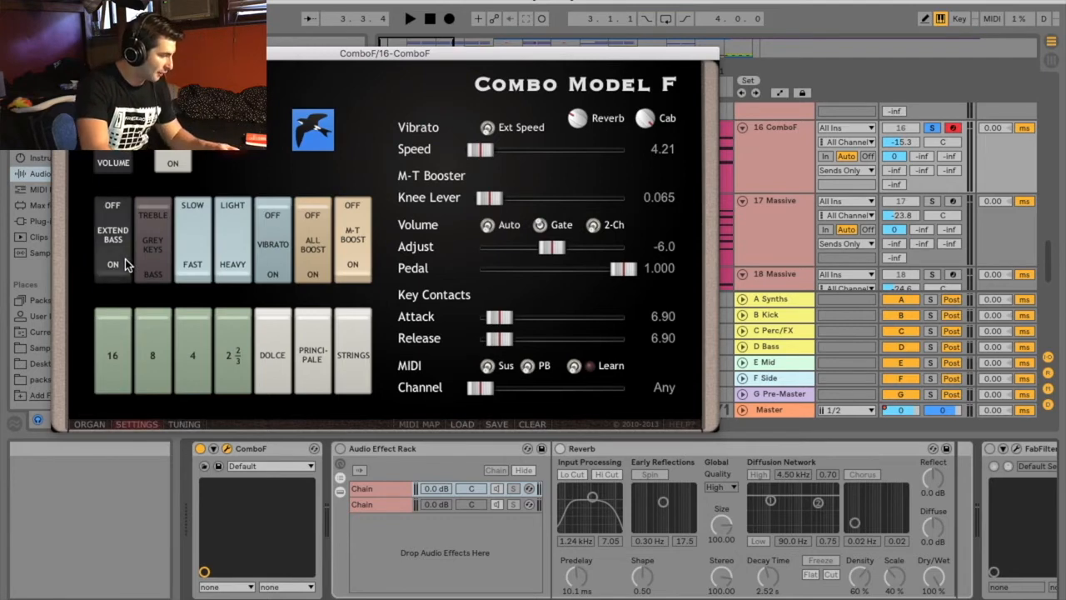
# Flip ComboF's Grey Keys switch to Bass during playback, and move the plug-in window to uncover its switches
pyautogui.press('space')
pyautogui.click(159, 230)
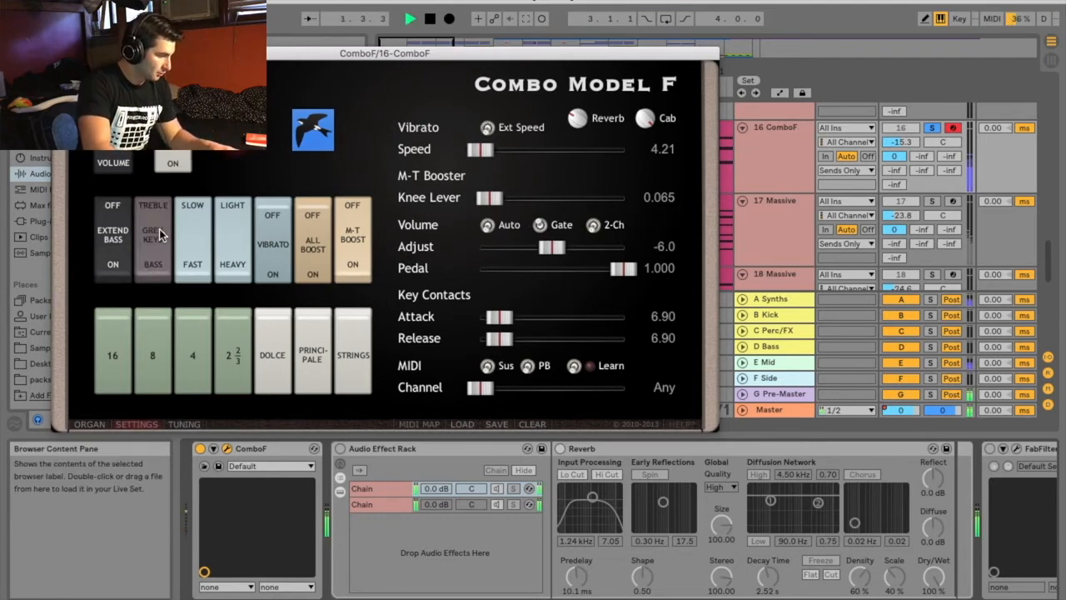
pyautogui.press('space')
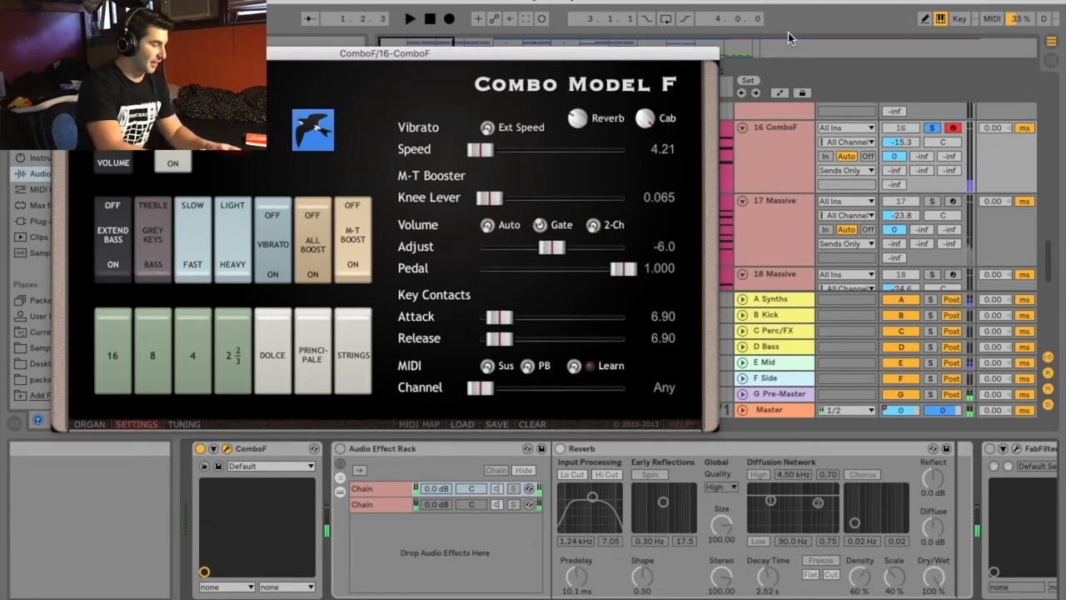
pyautogui.moveTo(590, 53); pyautogui.dragTo(595, 266)
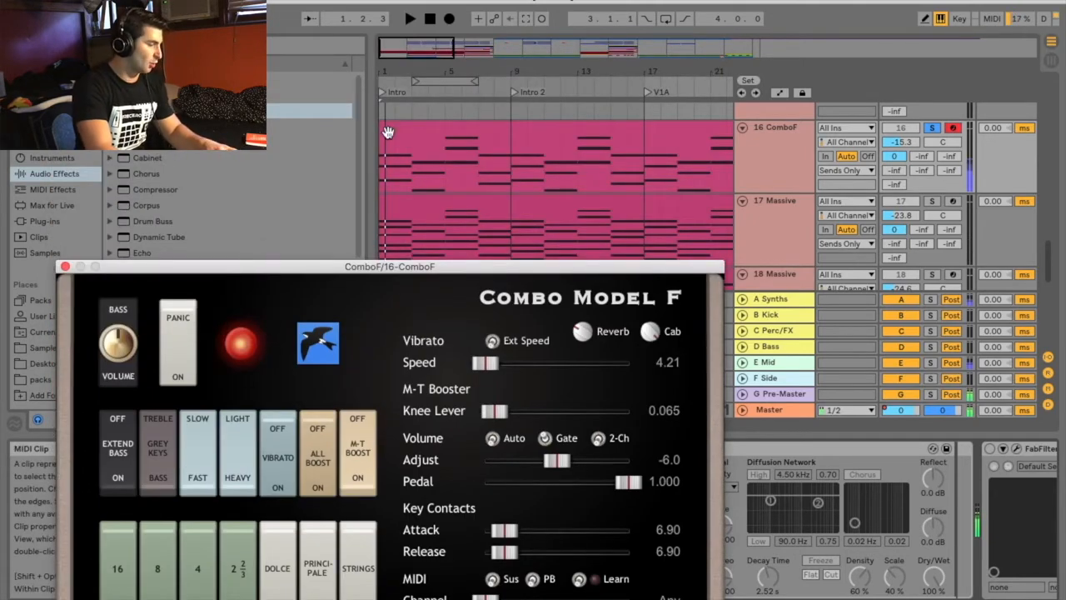
pyautogui.moveTo(428, 267); pyautogui.dragTo(499, 147)
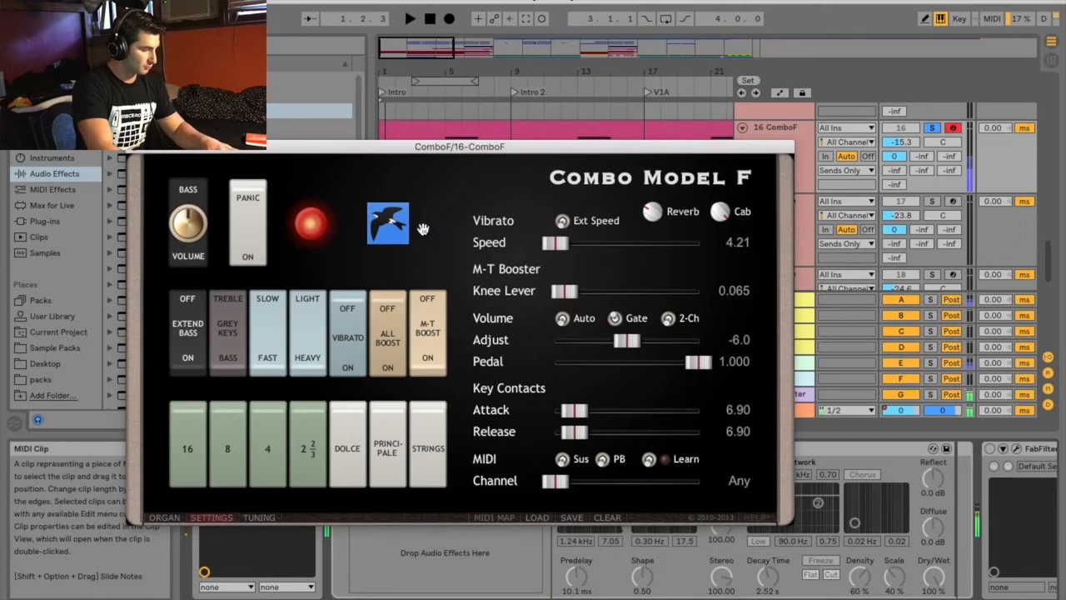
# Compare the vibrato's Slow and Fast speeds, keeping Fast, and switch the vibrato depth to Light
pyautogui.click(265, 352)
pyautogui.click(296, 351)
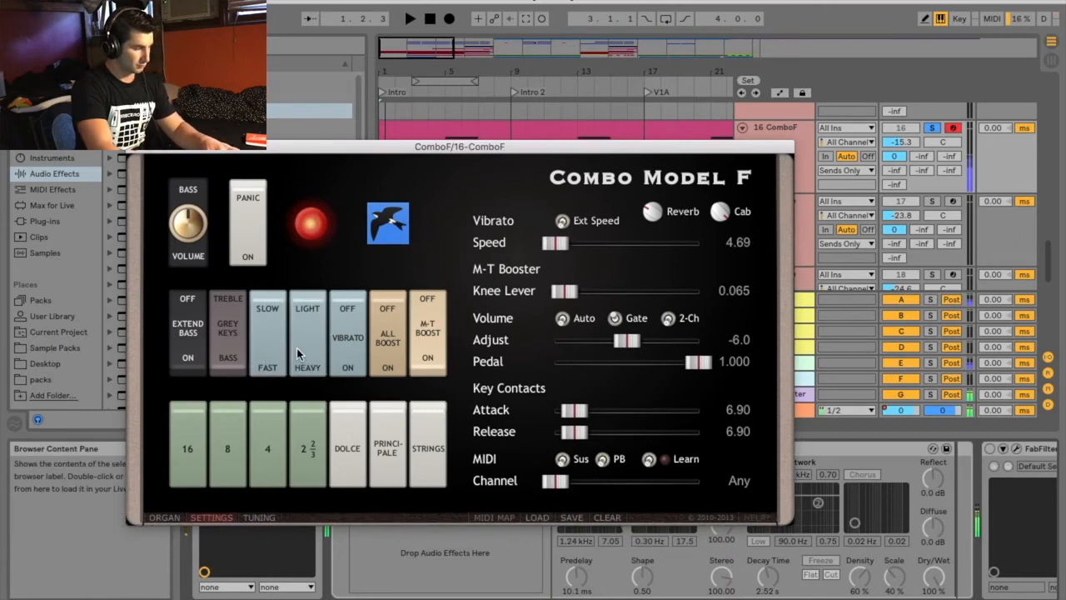
pyautogui.click(265, 355)
pyautogui.click(296, 339)
pyautogui.click(299, 337)
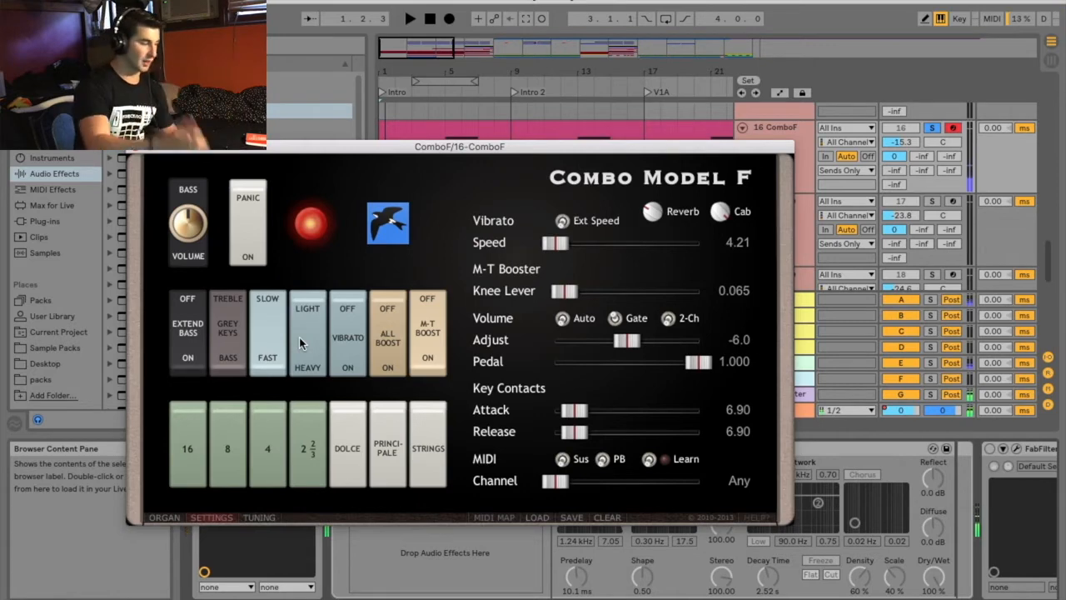
# Toggle the Vibrato switch on and off to compare the sound, leaving it off
pyautogui.click(350, 335)
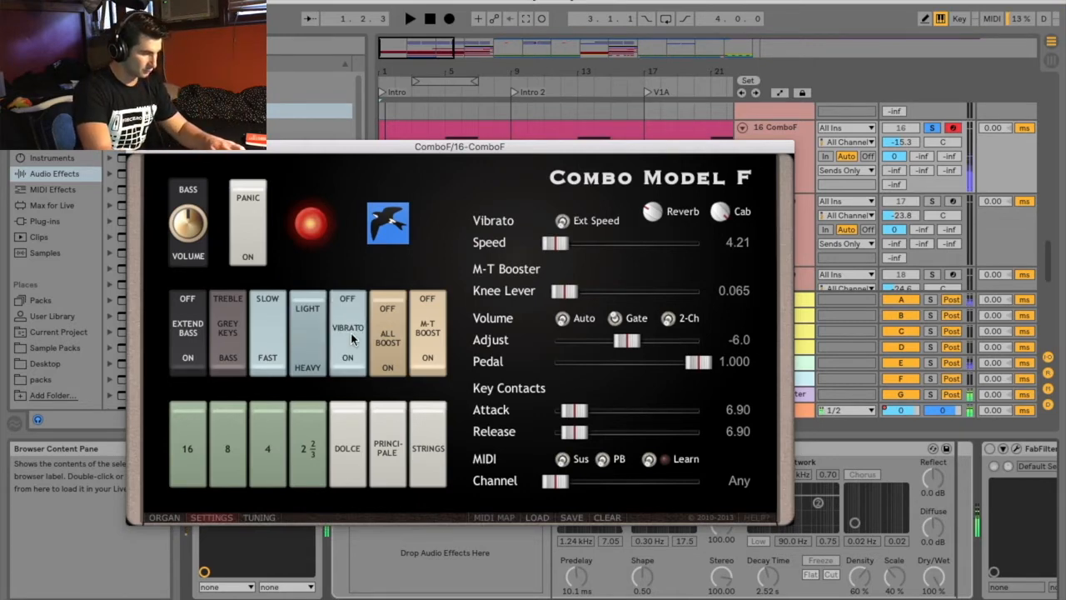
pyautogui.click(350, 335)
pyautogui.click(351, 337)
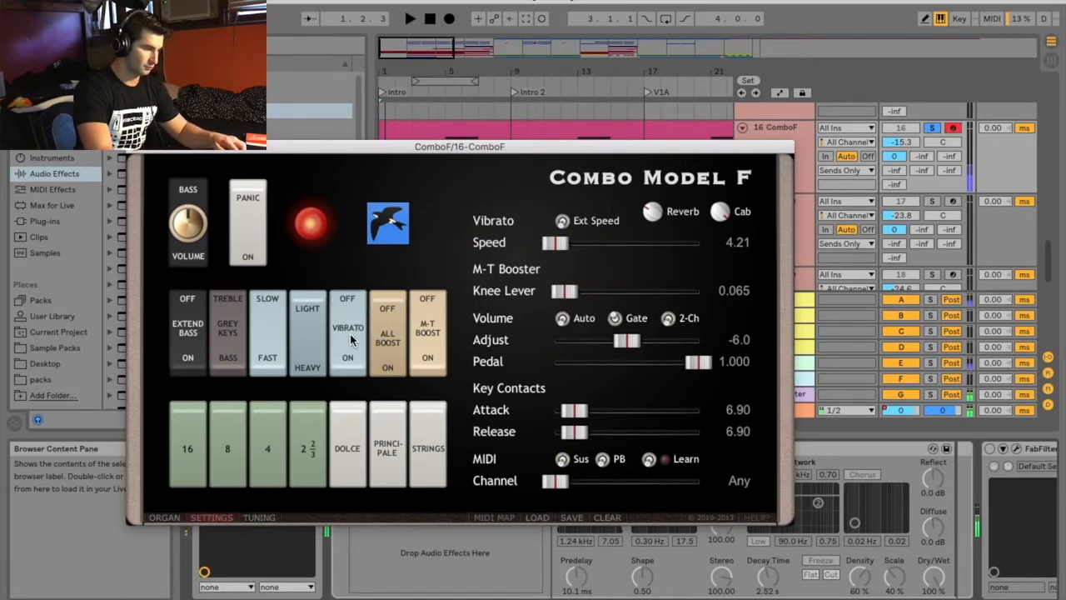
pyautogui.click(352, 339)
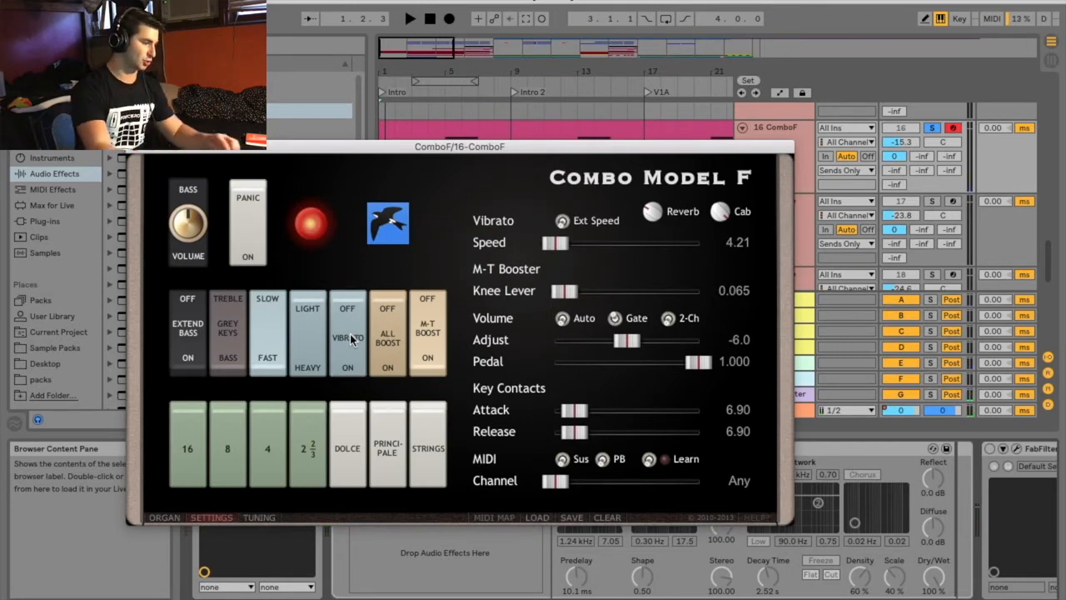
# Set ComboF's vibrato Speed to 4.24, Knee Lever to 0.994, key contact Attack to 0.00 and MIDI Channel to 1
pyautogui.moveTo(556, 243)
pyautogui.mouseDown()
pyautogui.moveTo(687, 244)
pyautogui.moveTo(566, 256)
pyautogui.moveTo(556, 227)
pyautogui.moveTo(559, 243)
pyautogui.moveTo(682, 249)
pyautogui.moveTo(558, 250)
pyautogui.moveTo(567, 225)
pyautogui.mouseUp()
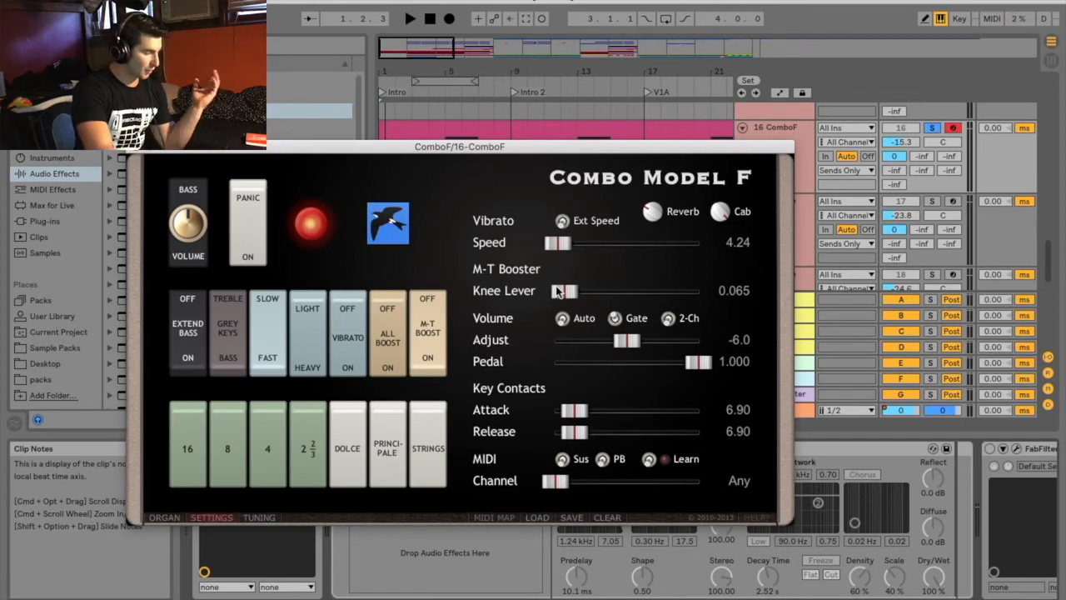
pyautogui.moveTo(563, 291); pyautogui.dragTo(698, 299)
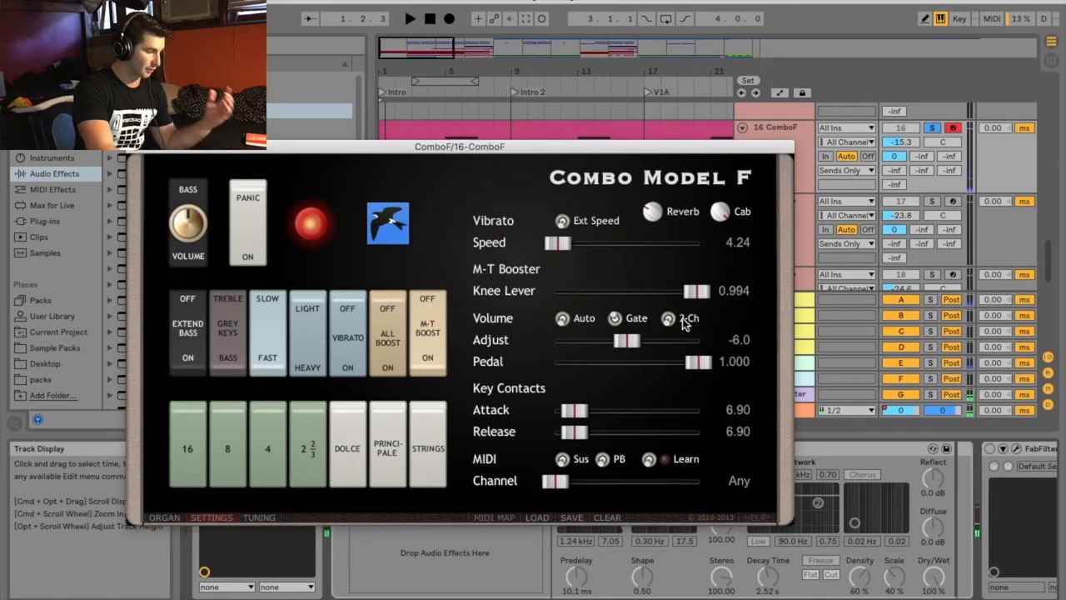
pyautogui.moveTo(595, 414); pyautogui.dragTo(478, 408)
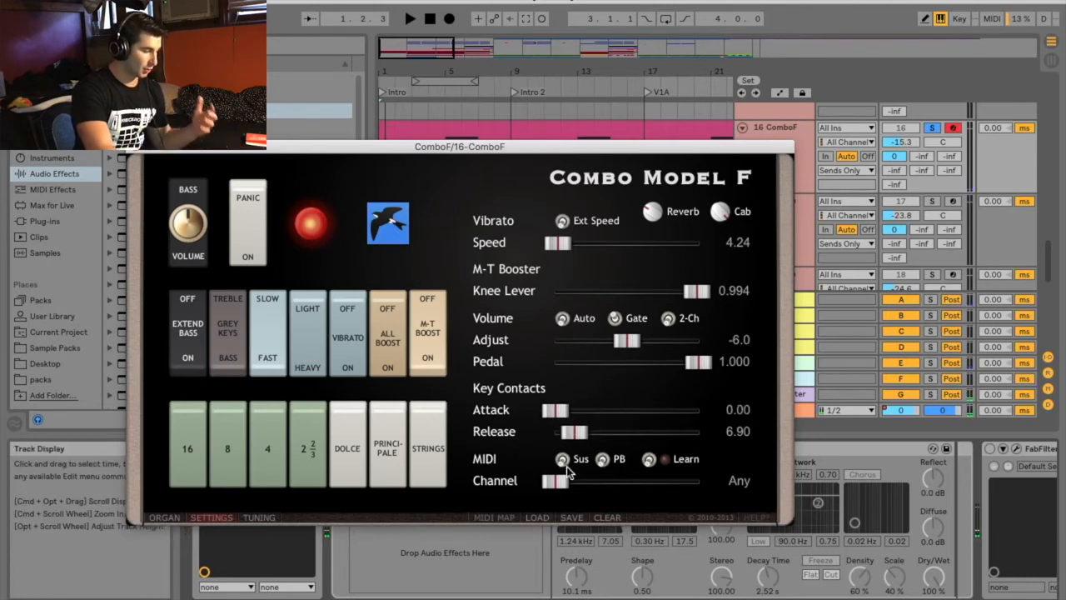
pyautogui.moveTo(546, 483)
pyautogui.mouseDown()
pyautogui.moveTo(720, 492)
pyautogui.moveTo(560, 480)
pyautogui.mouseUp()
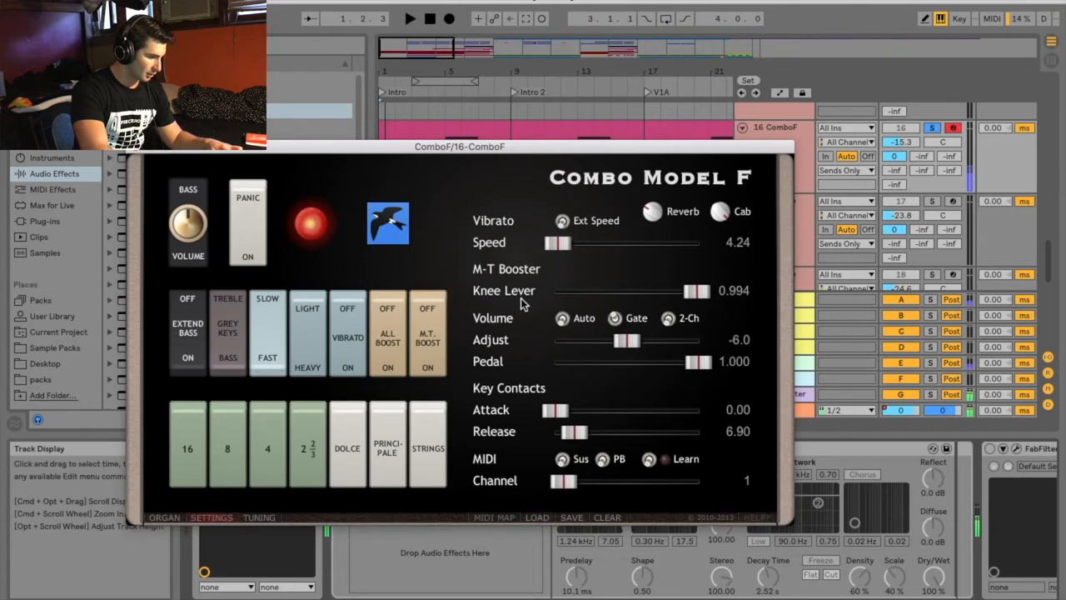
# Raise the M-T Booster Knee Lever to 1.000 and audition the M-T Boost switch, leaving it on
pyautogui.moveTo(697, 290); pyautogui.dragTo(733, 303)
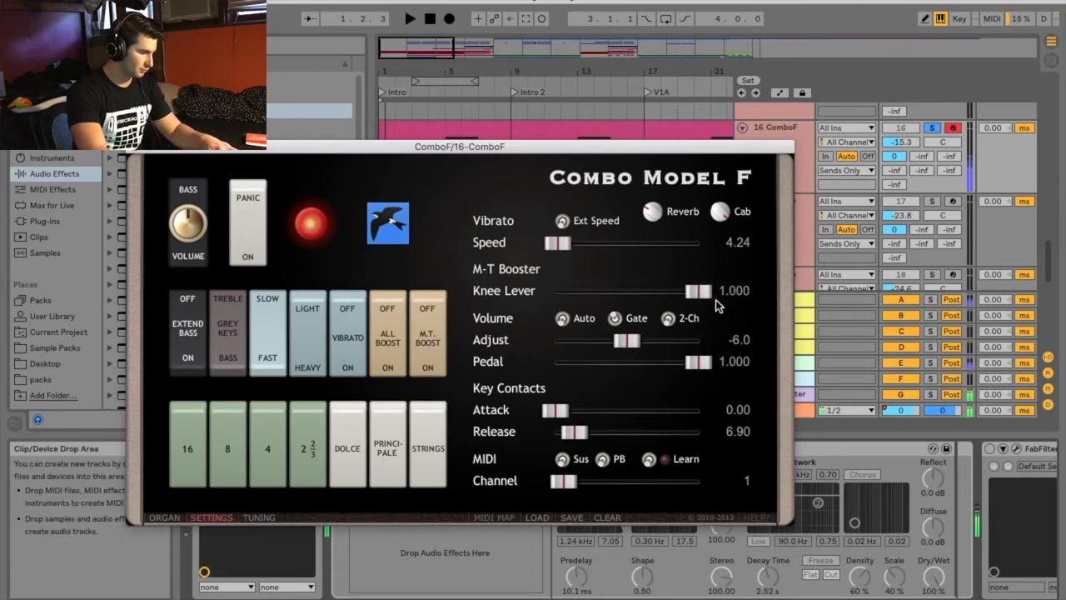
pyautogui.click(426, 325)
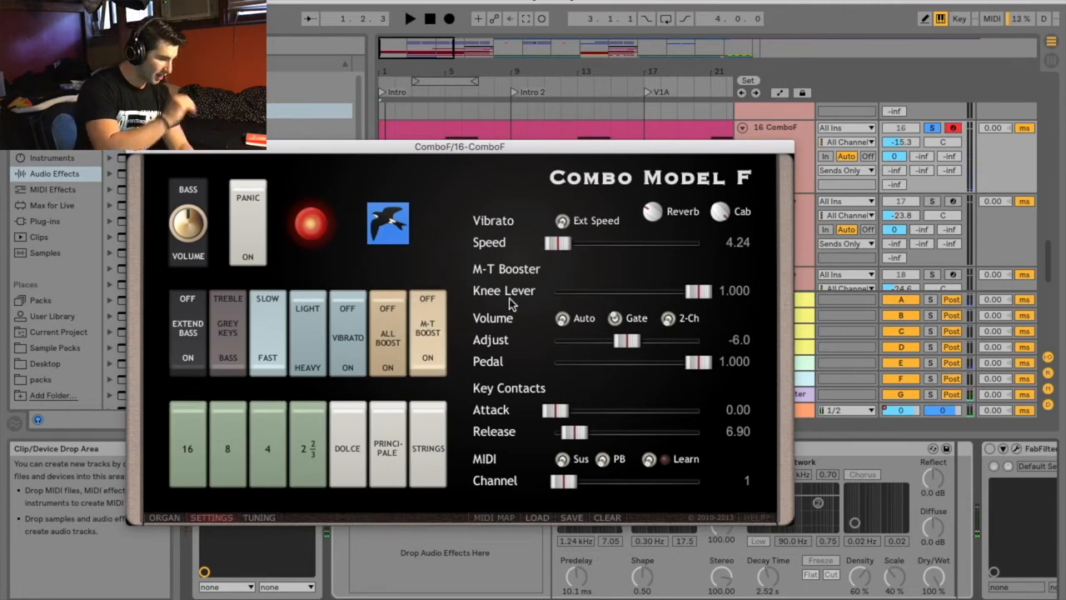
# Audition the green 16, 8, 4 and 2 2/3 tabs by switching them on and off again
pyautogui.click(194, 442)
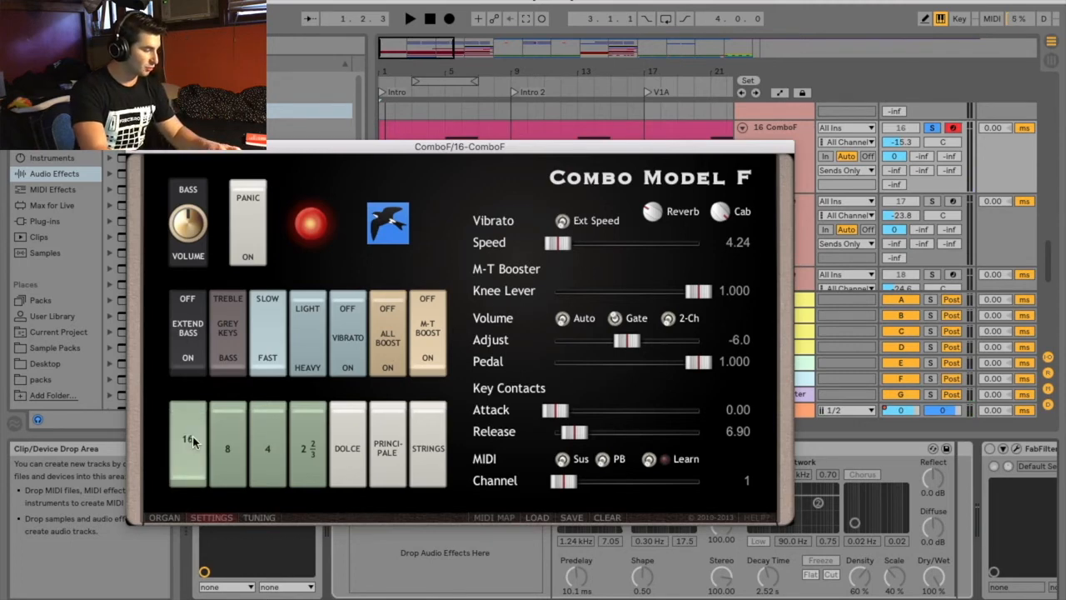
pyautogui.click(231, 437)
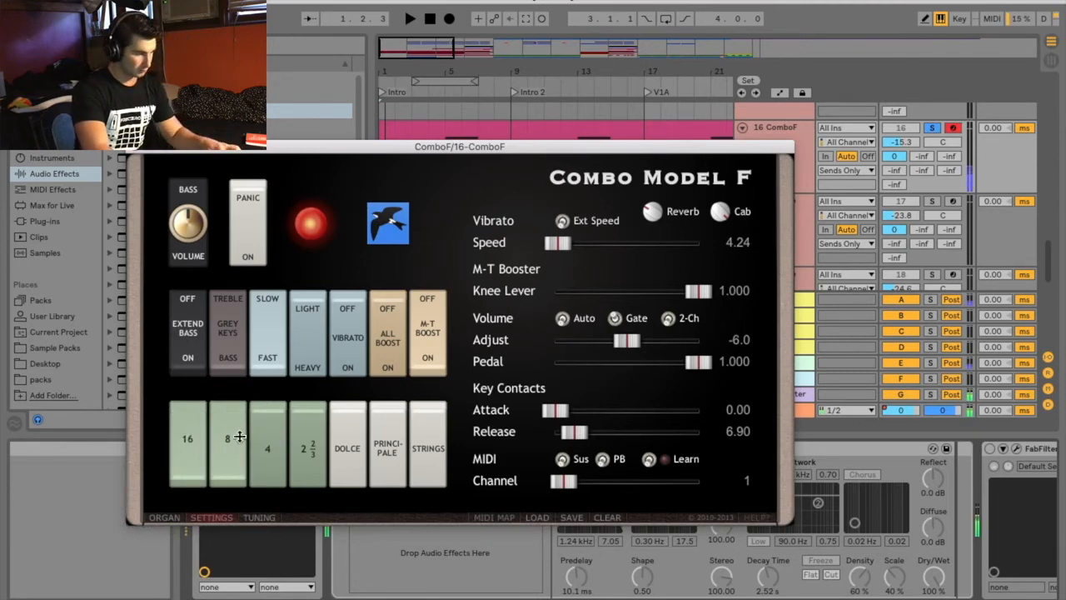
pyautogui.click(239, 436)
pyautogui.click(189, 434)
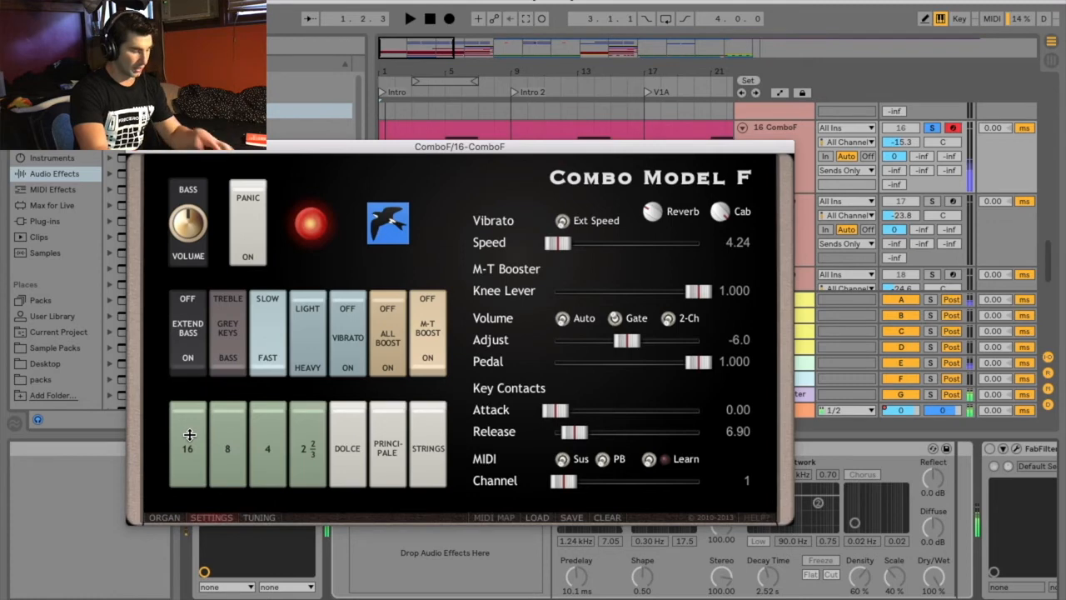
pyautogui.click(189, 434)
pyautogui.click(221, 436)
pyautogui.click(252, 439)
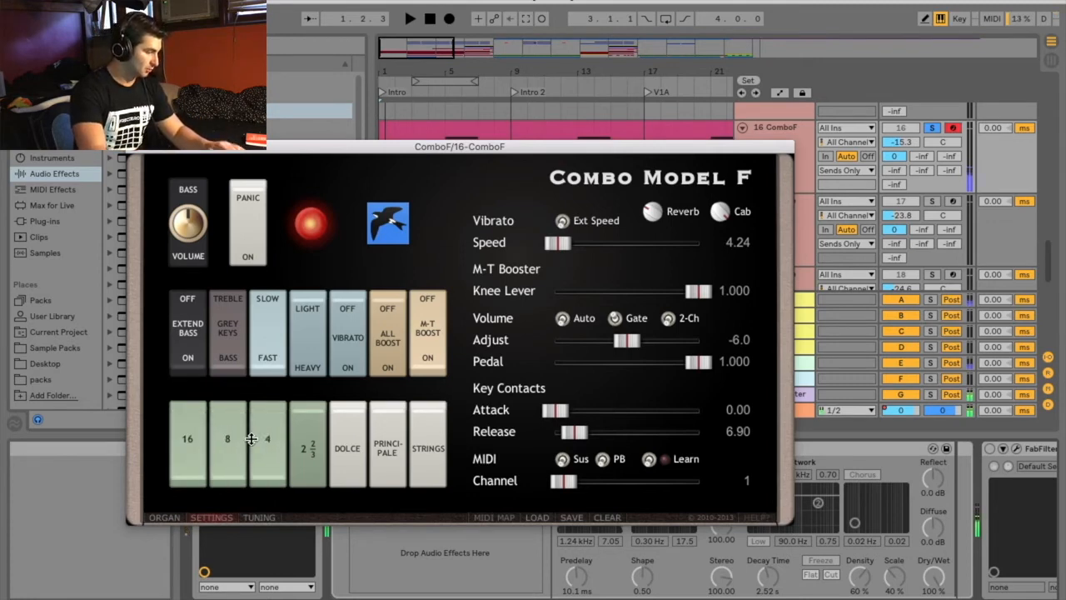
pyautogui.click(268, 445)
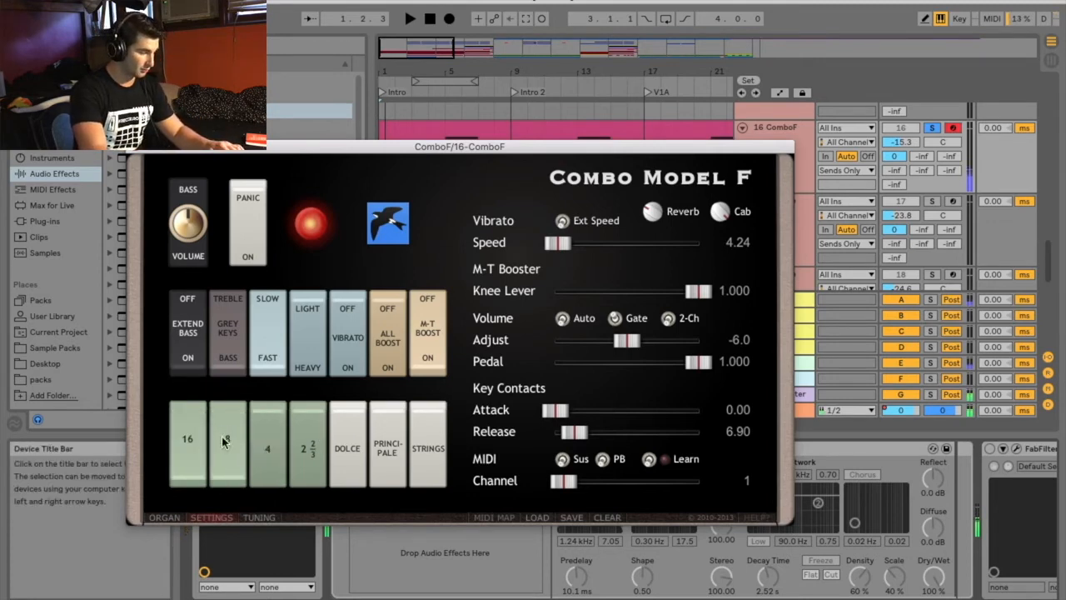
pyautogui.click(230, 442)
pyautogui.click(192, 432)
pyautogui.click(299, 432)
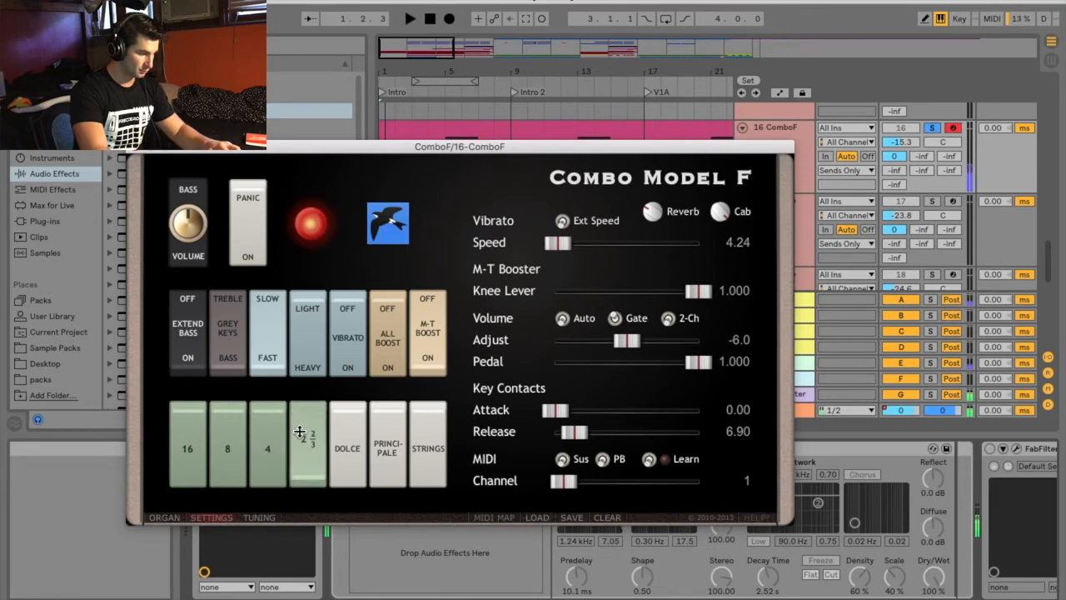
pyautogui.click(299, 432)
# Audition the white Dolce, Principale and Strings tabs, switching all three off again
pyautogui.click(349, 447)
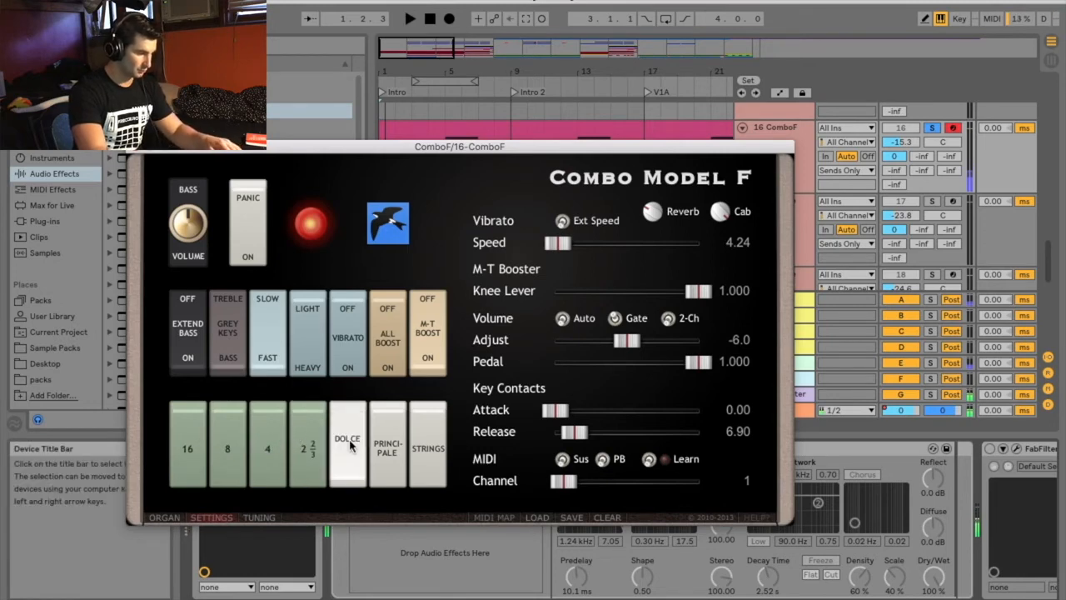
pyautogui.click(378, 435)
pyautogui.click(413, 438)
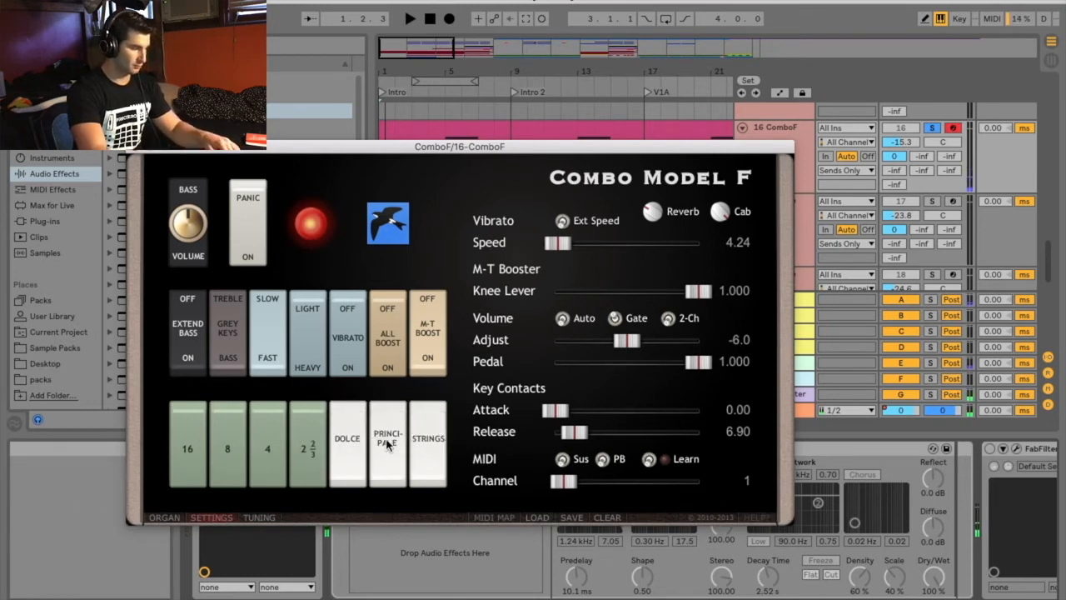
pyautogui.click(385, 443)
pyautogui.click(363, 441)
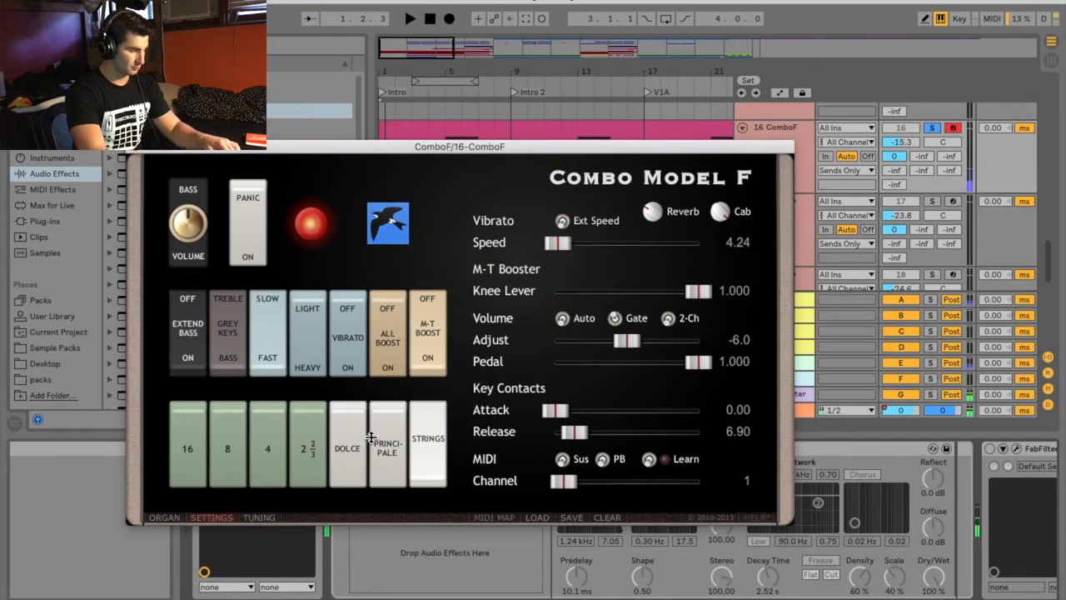
pyautogui.click(375, 440)
pyautogui.click(417, 444)
pyautogui.click(404, 448)
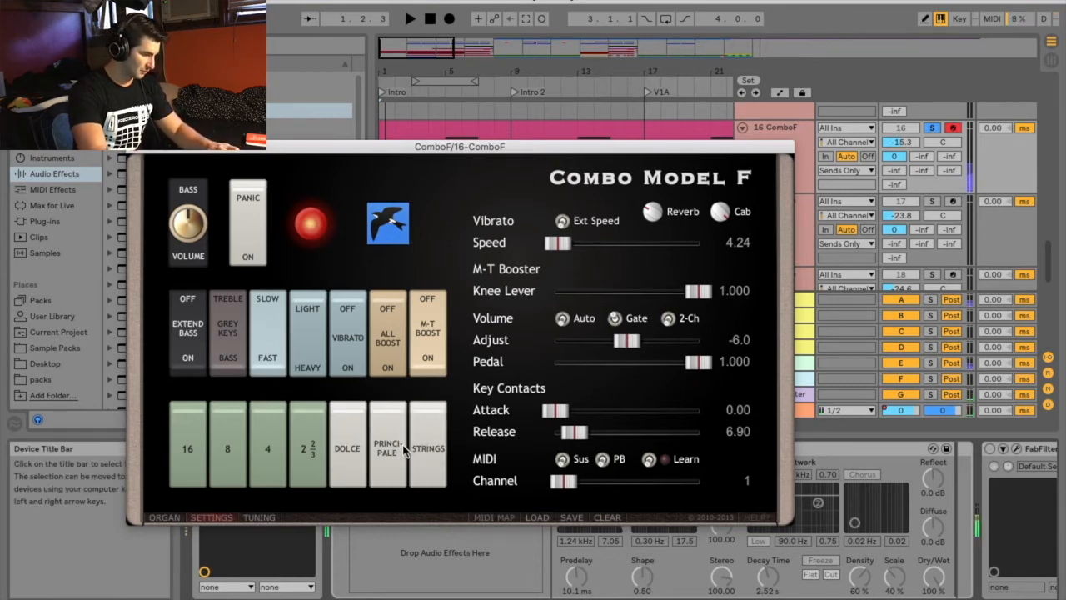
# Switch on all four green footage tabs together, and switch them all off again
pyautogui.click(299, 450)
pyautogui.click(243, 447)
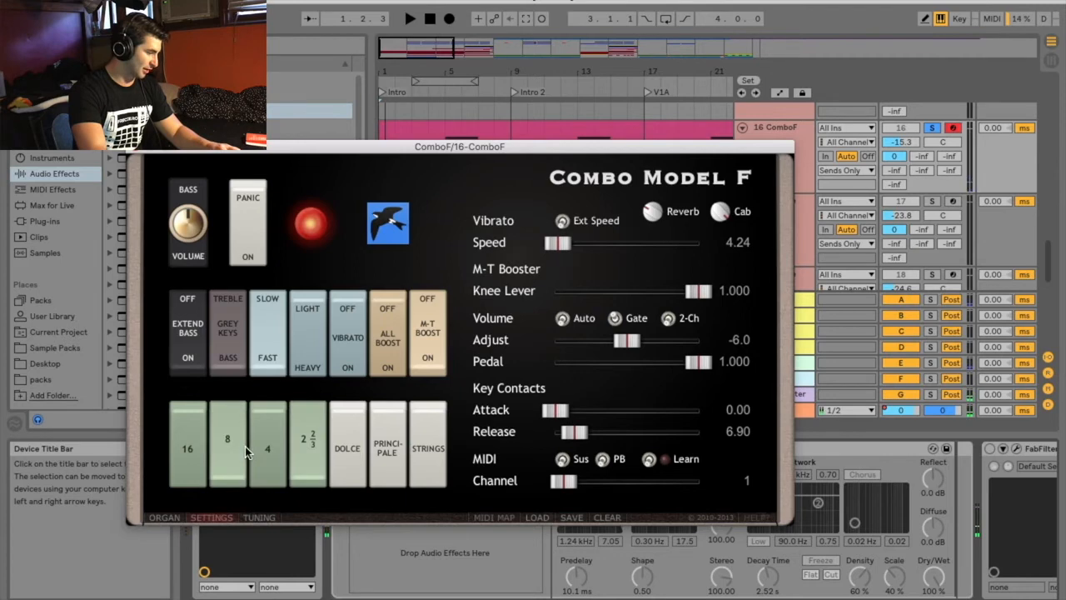
pyautogui.click(256, 448)
pyautogui.click(223, 440)
pyautogui.click(187, 431)
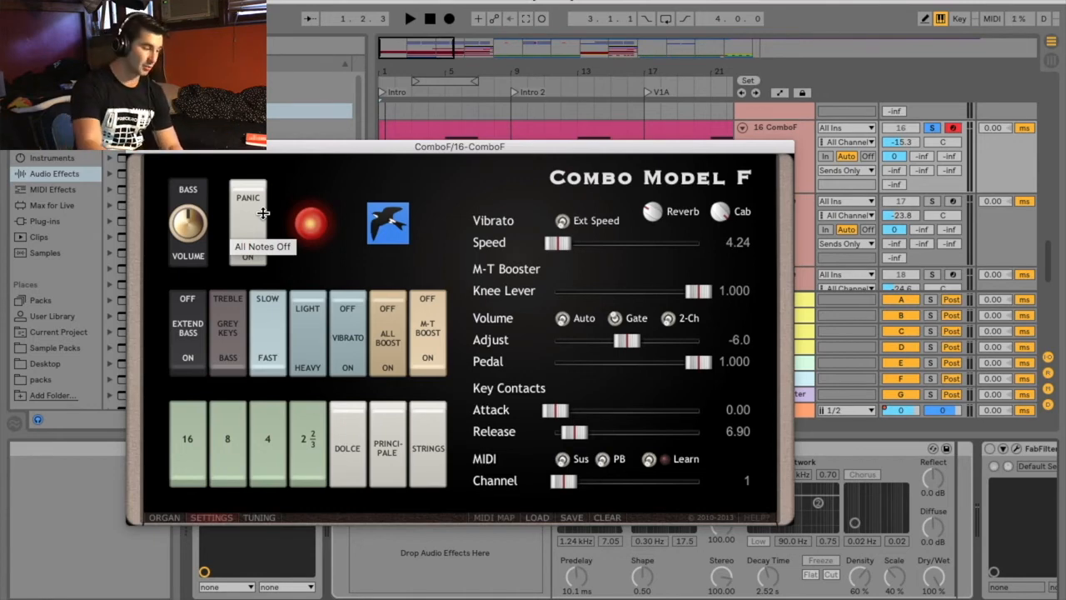
pyautogui.click(311, 451)
pyautogui.click(282, 450)
pyautogui.click(234, 450)
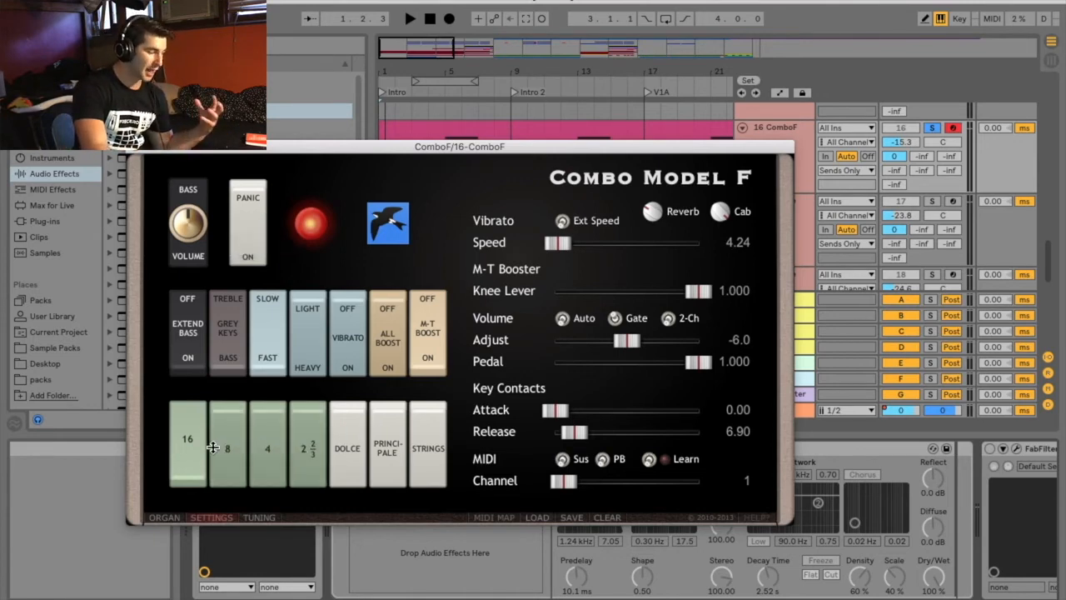
pyautogui.click(190, 446)
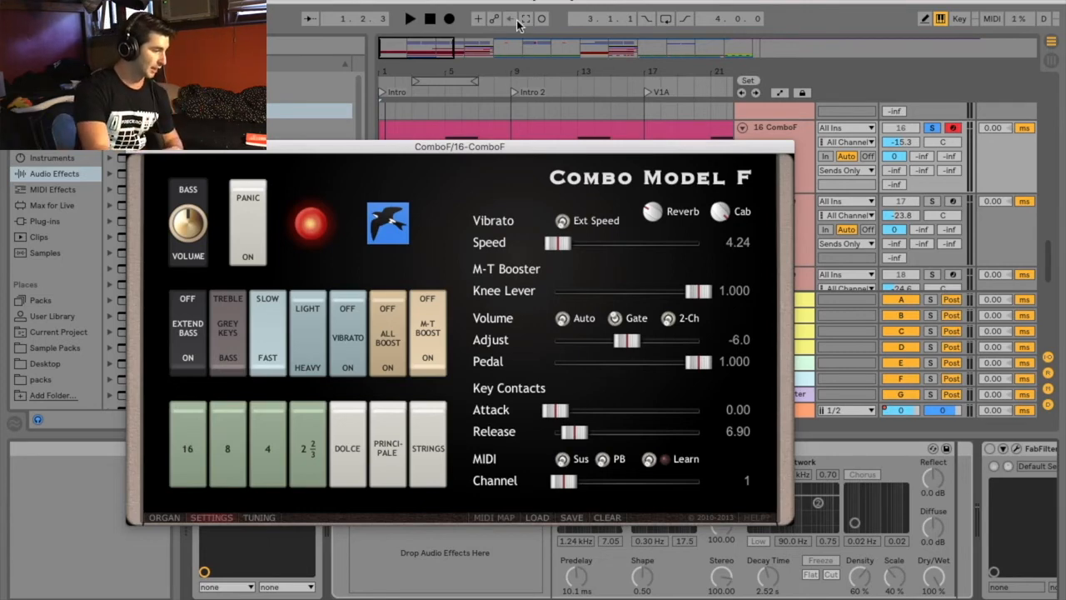
# Play the soloed ComboF intro and compare the Strings and Principale tabs, leaving both on
pyautogui.click(410, 19)
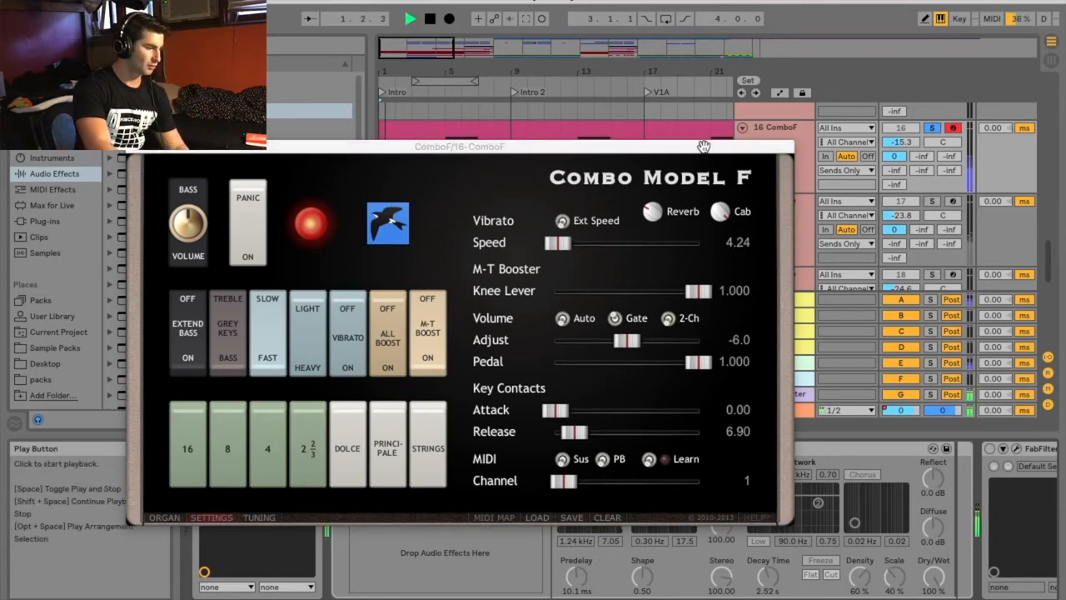
pyautogui.click(430, 431)
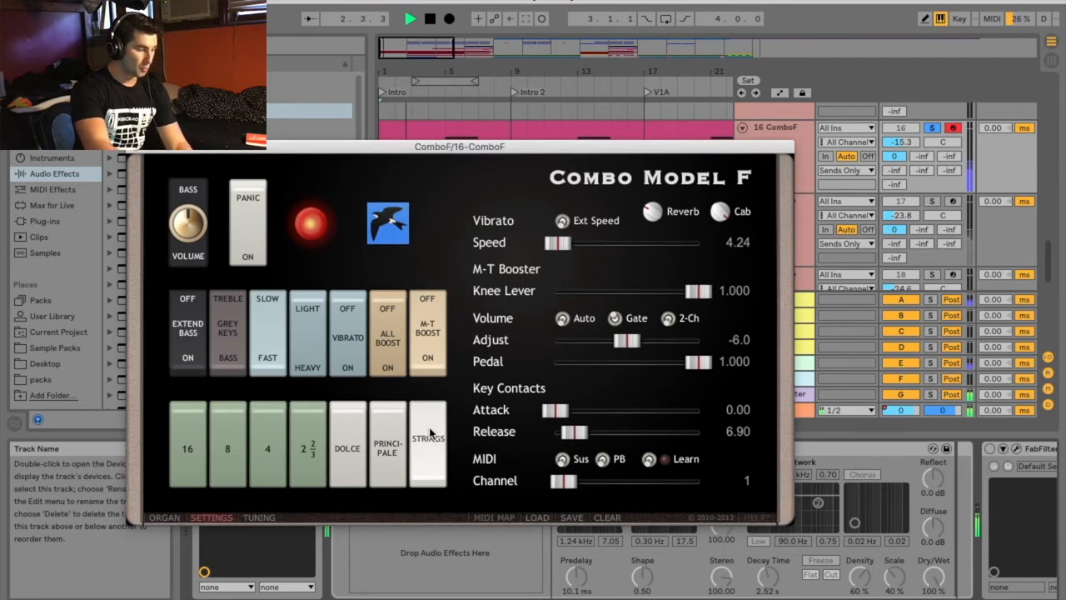
pyautogui.click(430, 433)
pyautogui.click(395, 438)
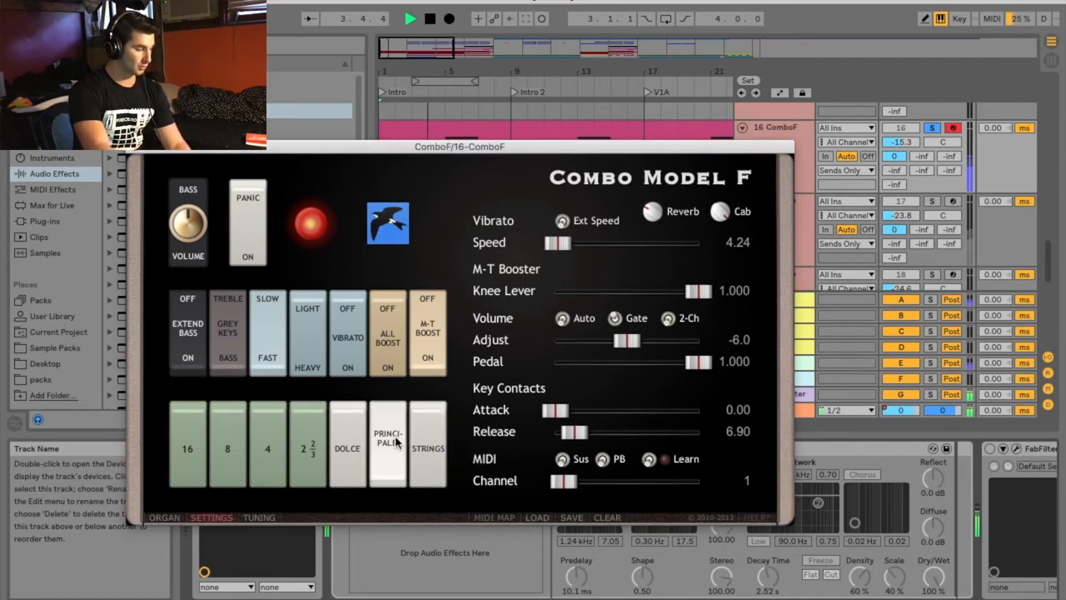
pyautogui.click(423, 430)
# Add and remove the green footage tabs during playback, and switch off the Principale and Strings tabs
pyautogui.click(313, 431)
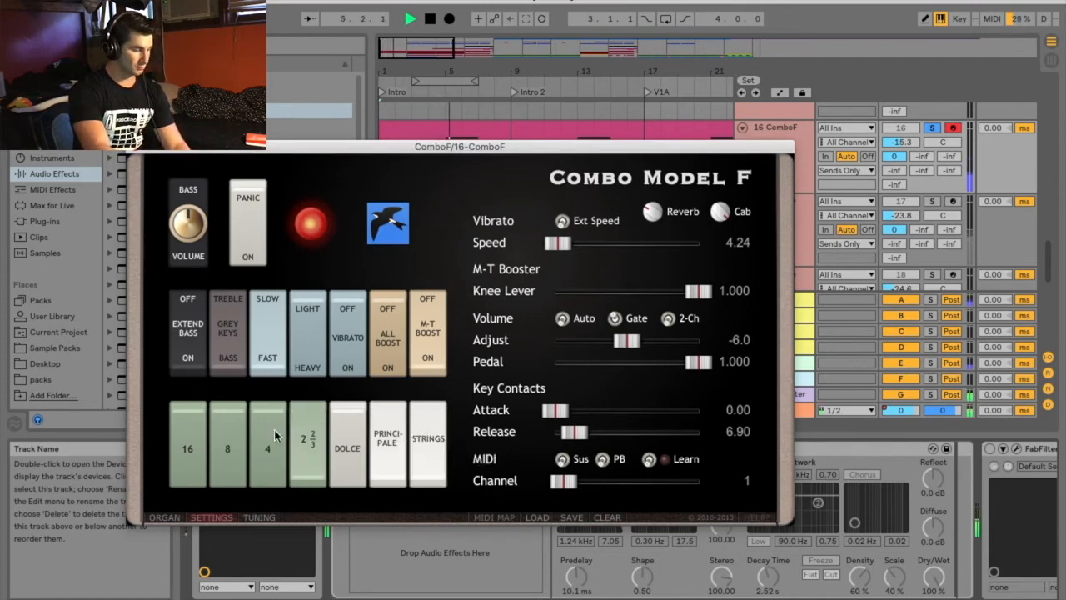
pyautogui.click(273, 432)
pyautogui.click(228, 431)
pyautogui.click(197, 430)
pyautogui.click(234, 428)
pyautogui.click(270, 426)
pyautogui.click(303, 427)
pyautogui.click(189, 438)
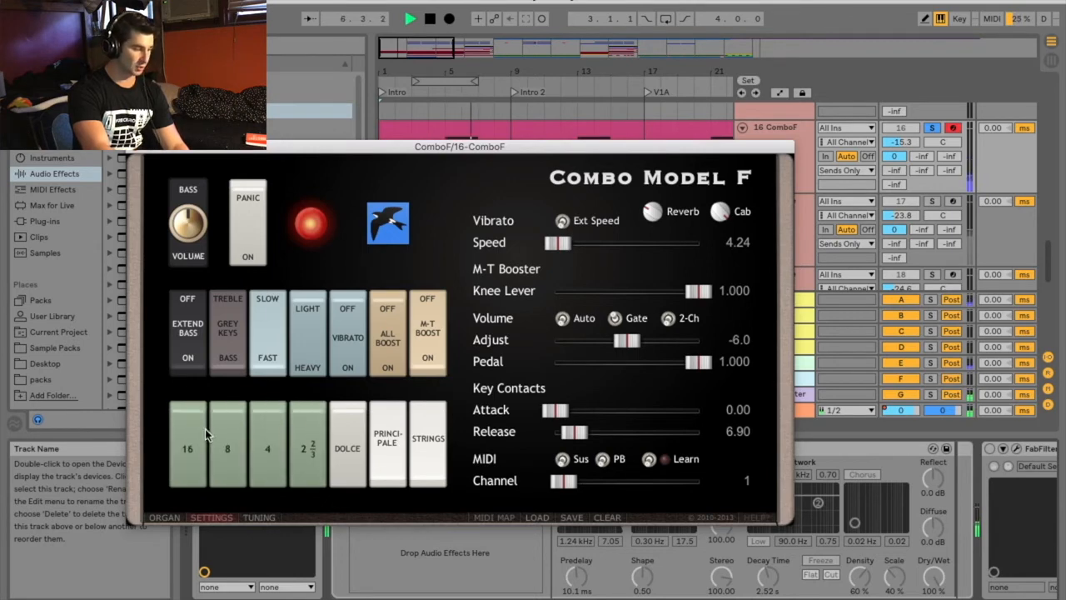
pyautogui.click(388, 440)
pyautogui.click(428, 440)
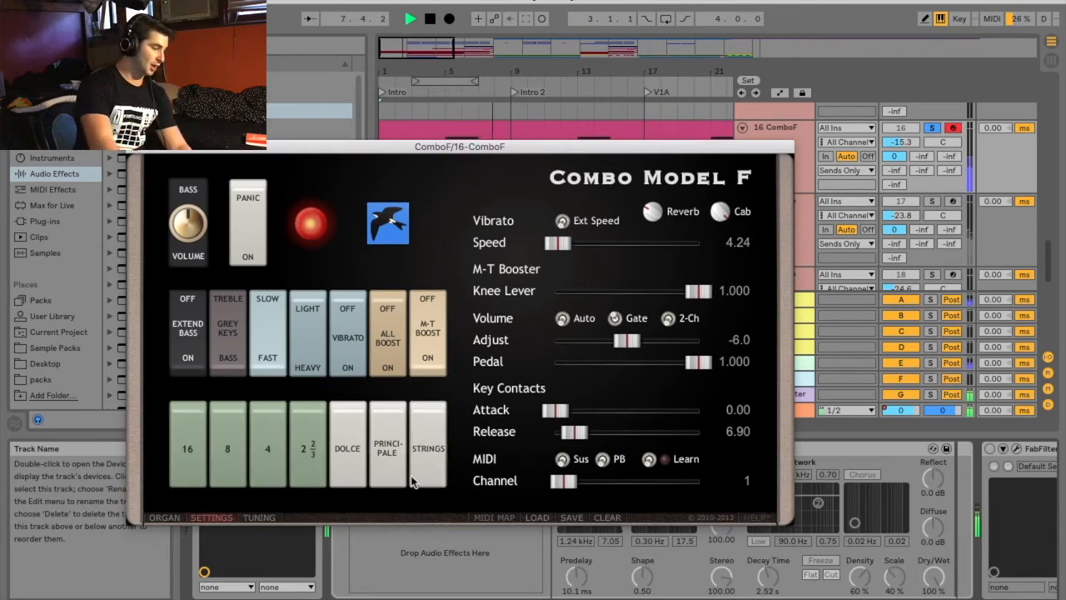
# Unsolo the ComboF track to hear it in the full mix, close the plug-in window and stop playback
pyautogui.click(165, 517)
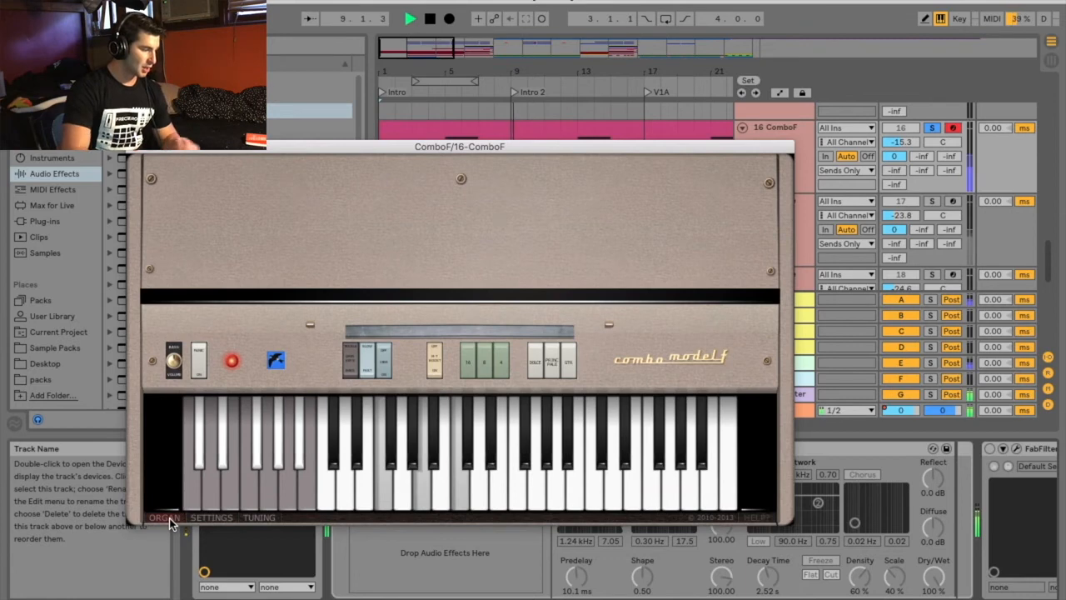
pyautogui.click(933, 127)
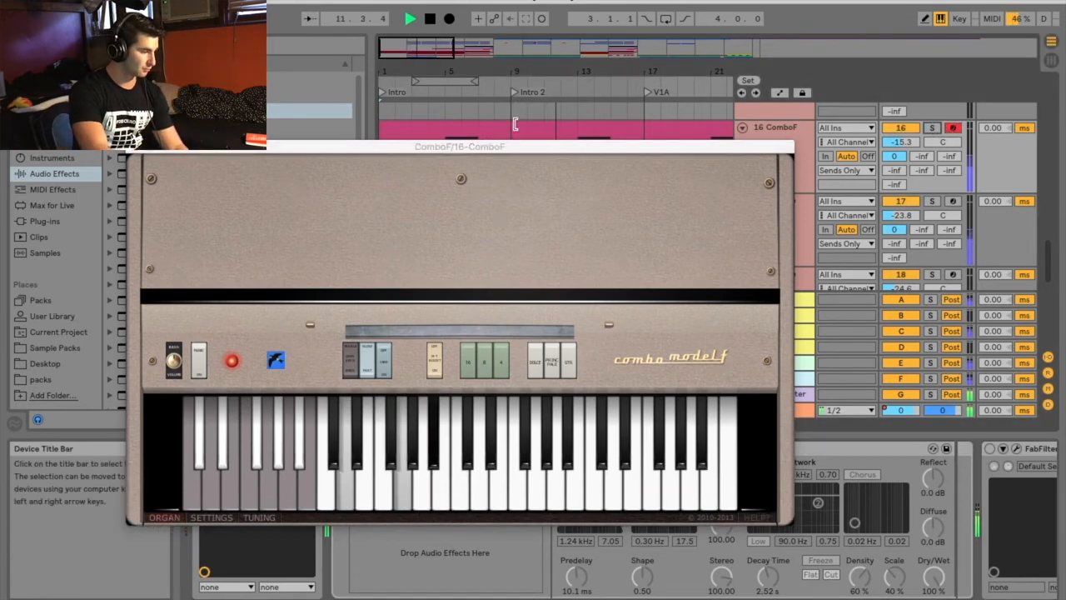
pyautogui.click(137, 147)
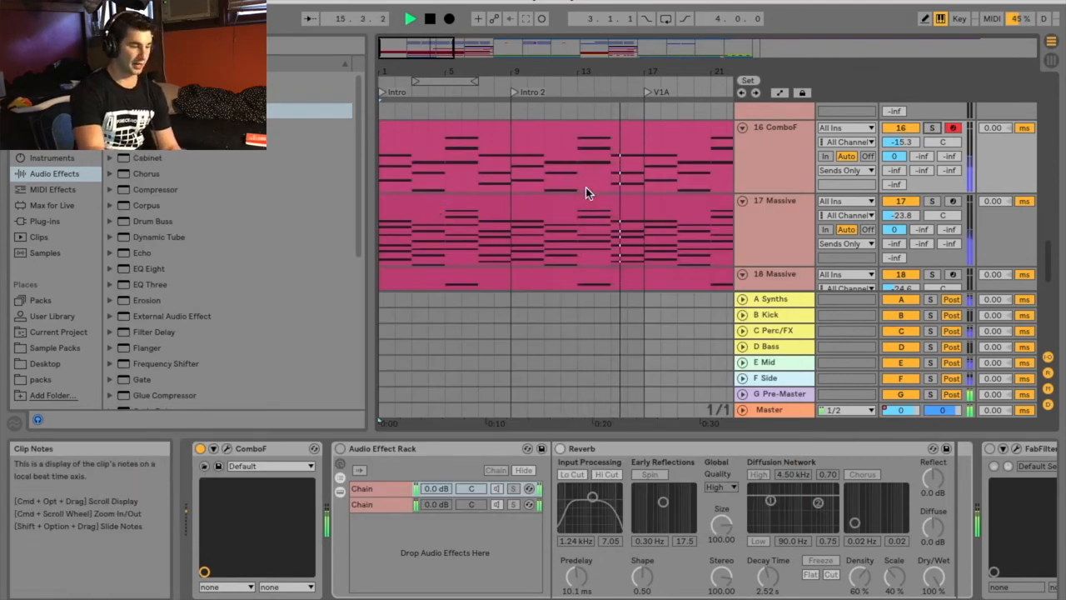
pyautogui.press('space')
# Reopen the ComboF plug-in window and show its Settings page
pyautogui.click(227, 449)
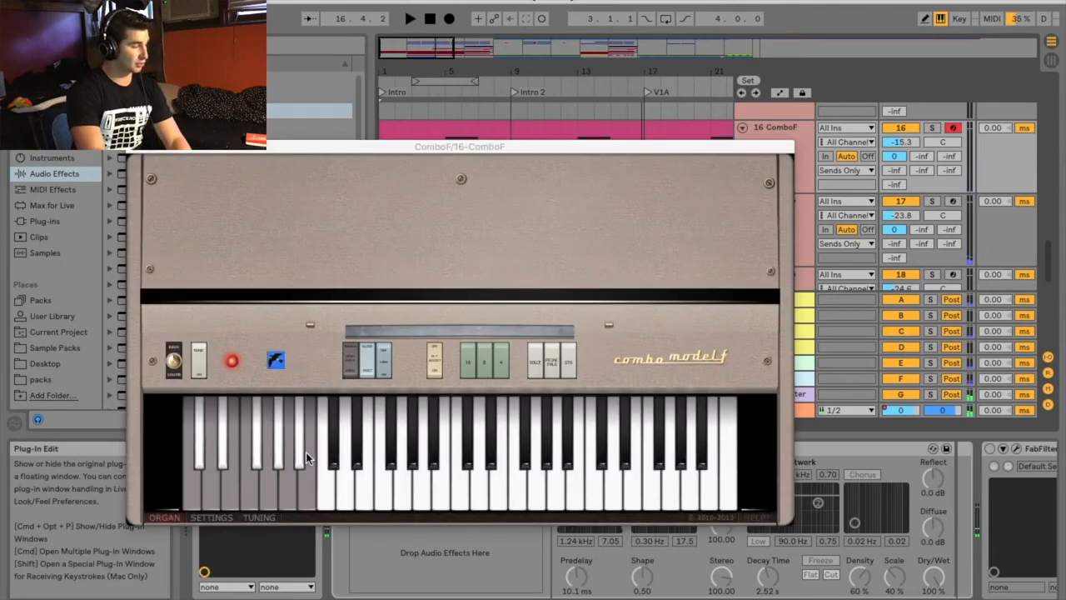
pyautogui.click(212, 518)
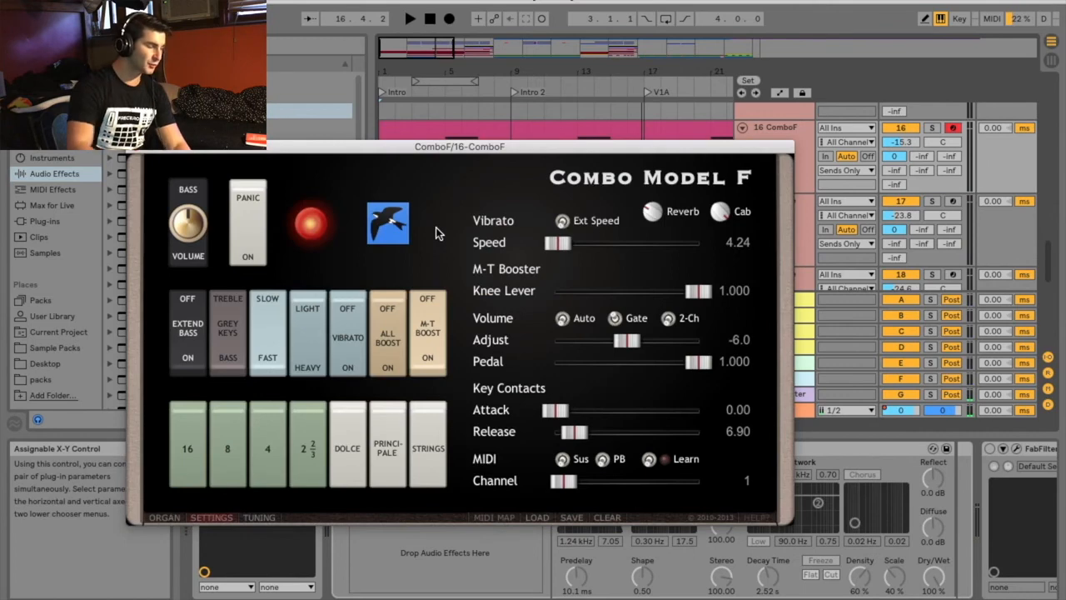